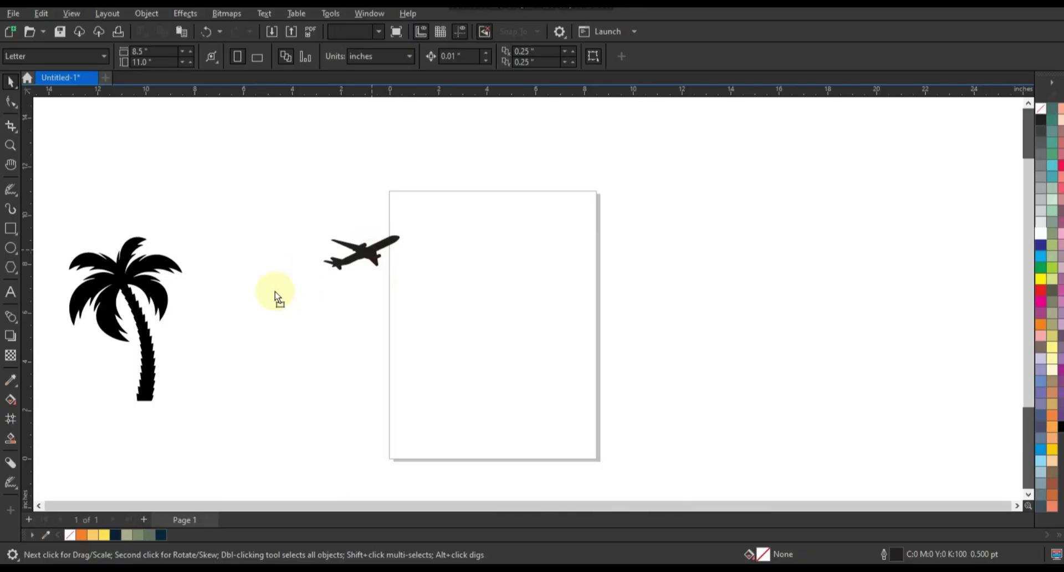
# Zoom in on the blank page and draw a circle in its middle.
pyautogui.hotkey('ctrl', 'z')
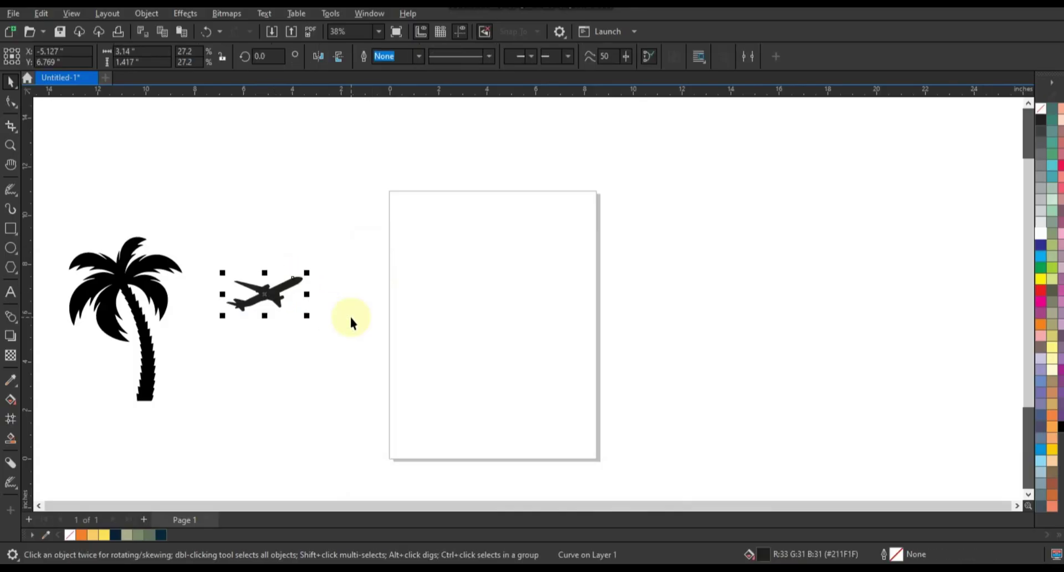
pyautogui.click(10, 145)
pyautogui.moveTo(314, 162); pyautogui.dragTo(678, 452)
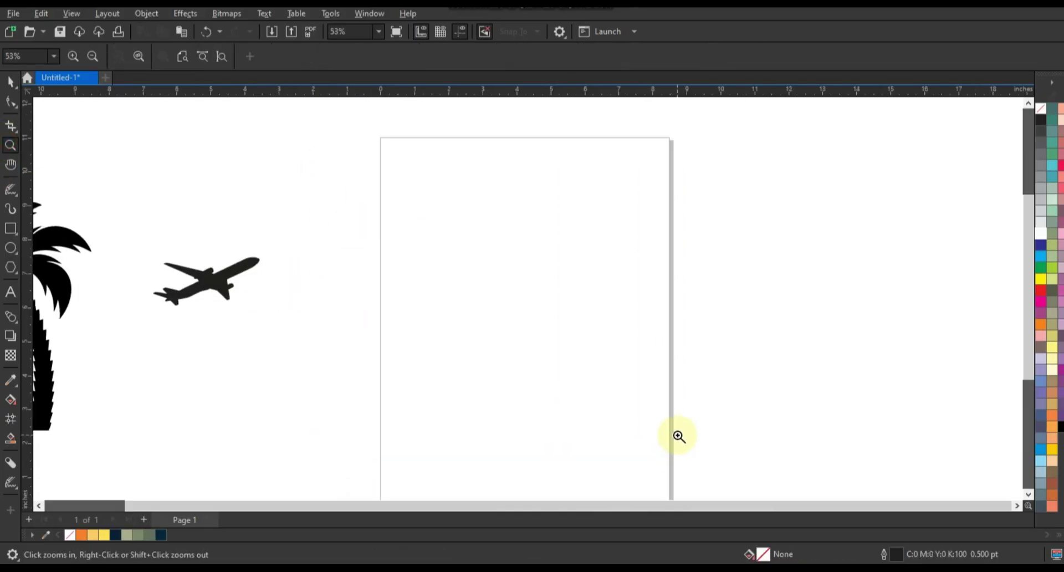
pyautogui.click(10, 252)
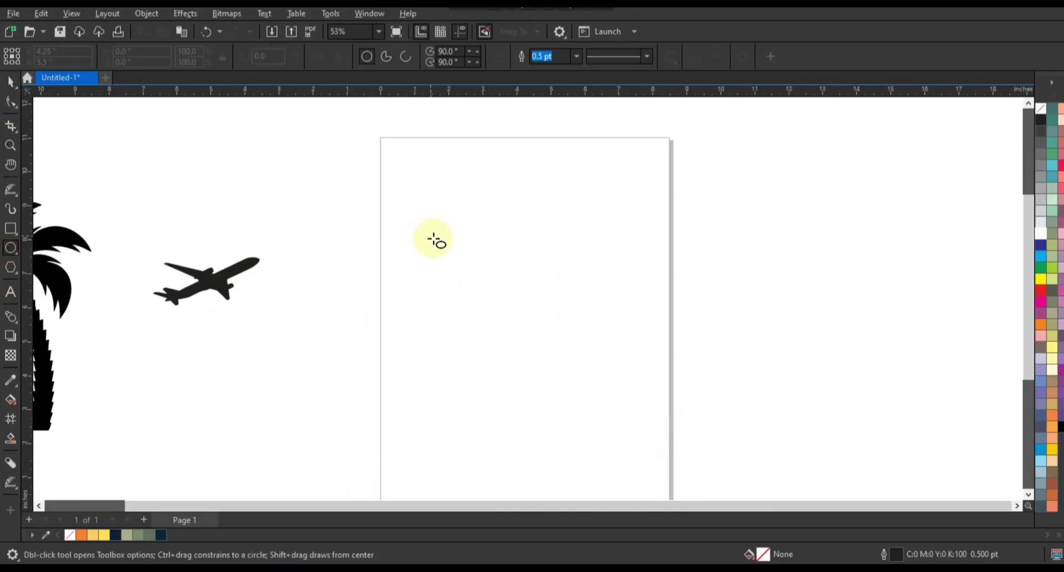
pyautogui.moveTo(434, 239); pyautogui.dragTo(527, 427)
# Give the circle a 3.0 pt outline and add a 92% concentric inner copy.
pyautogui.click(10, 145)
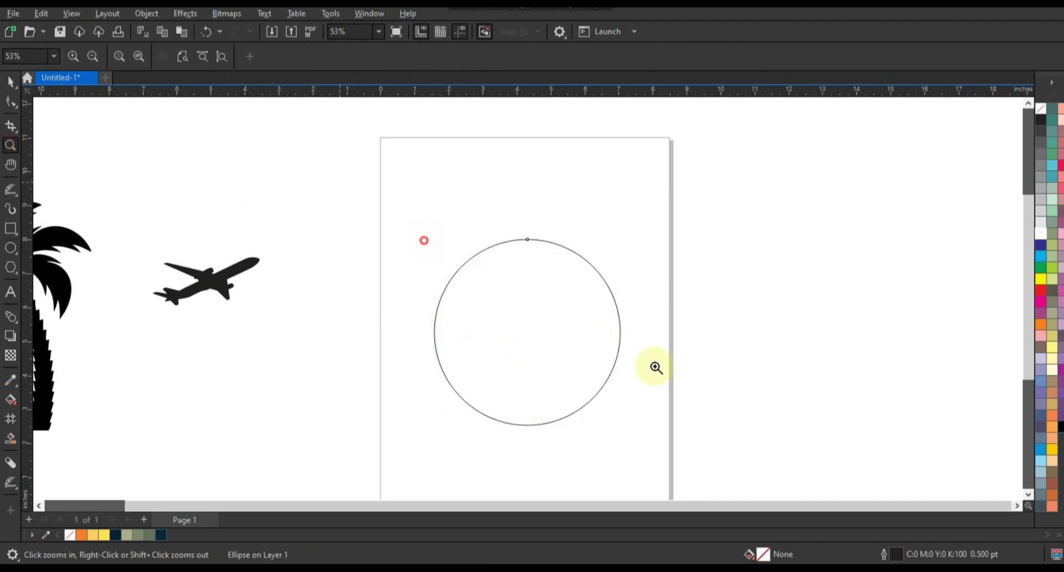
pyautogui.click(624, 322)
pyautogui.press('space')
pyautogui.click(576, 56)
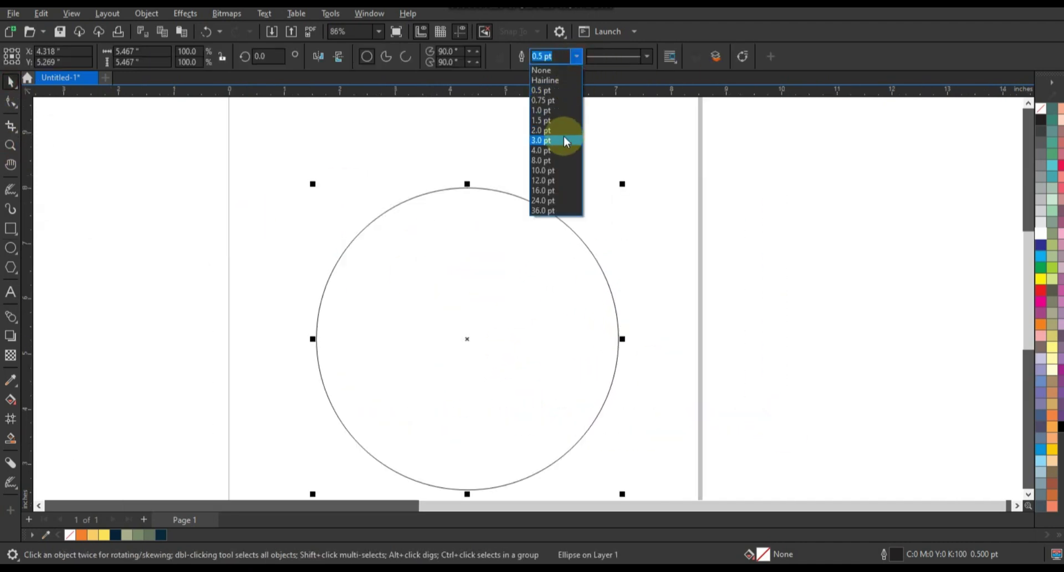
pyautogui.click(564, 141)
pyautogui.moveTo(494, 261); pyautogui.dragTo(497, 254)
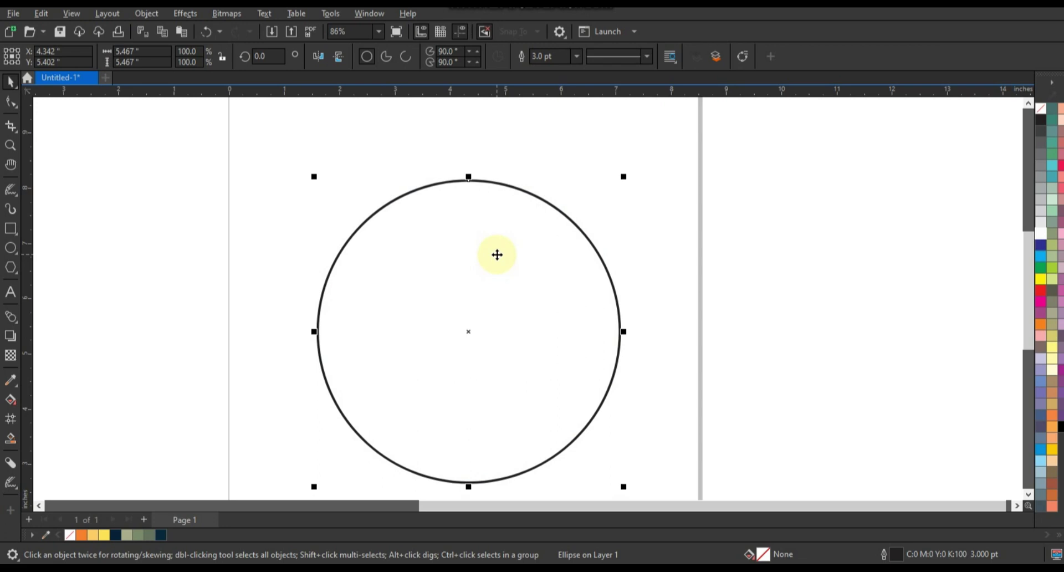
pyautogui.moveTo(624, 176); pyautogui.dragTo(614, 190)
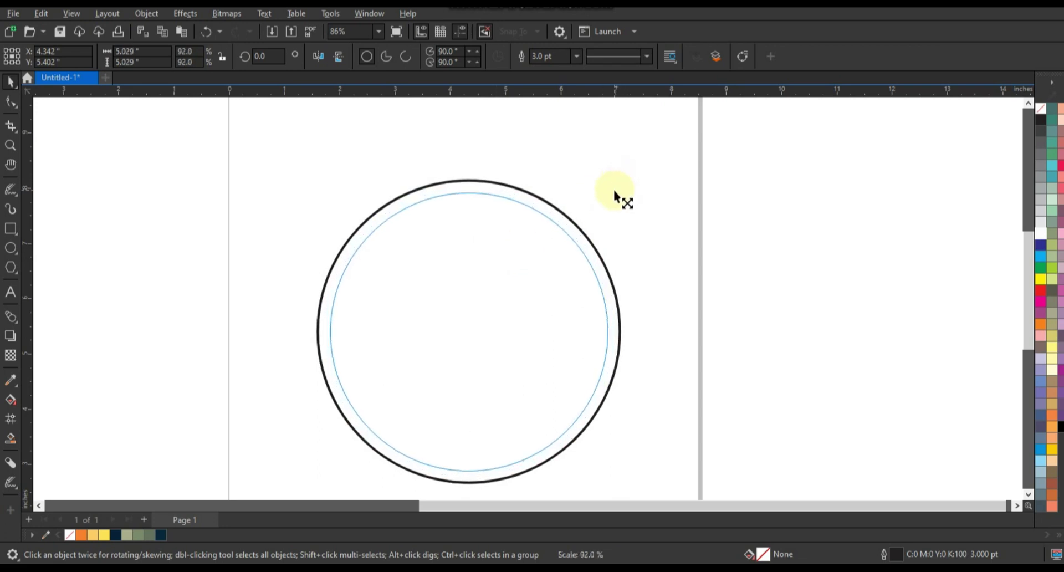
pyautogui.click(643, 244)
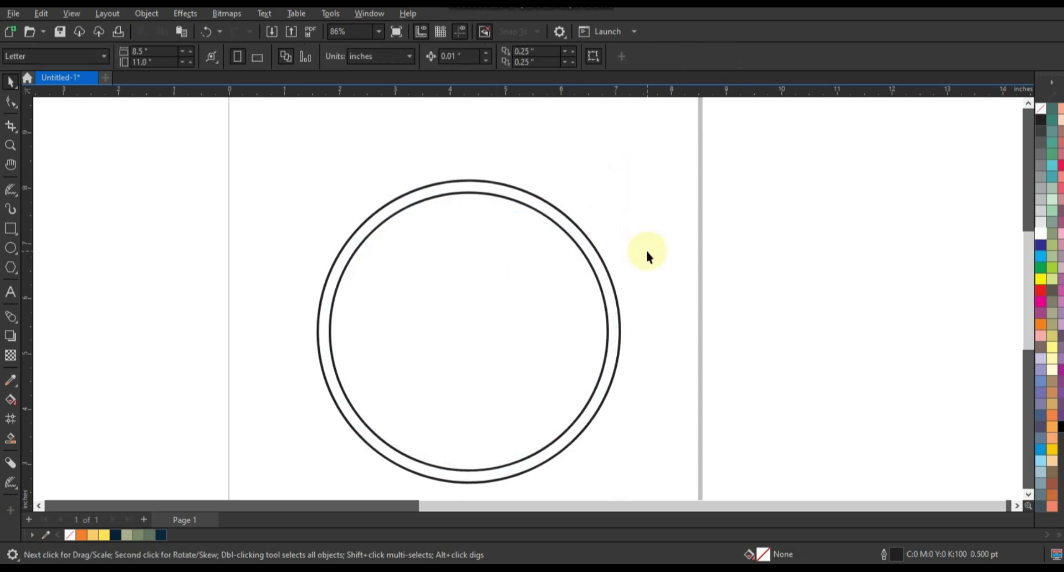
# Draw a freehand line from the ring's right edge to its lower left, outlined 3.0 pt.
pyautogui.click(18, 194)
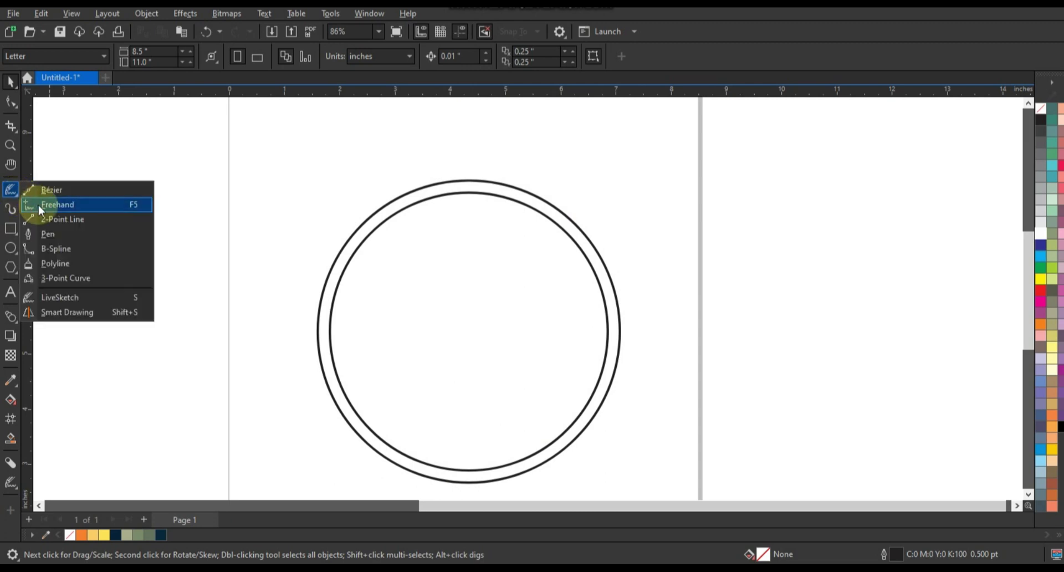
pyautogui.click(627, 297)
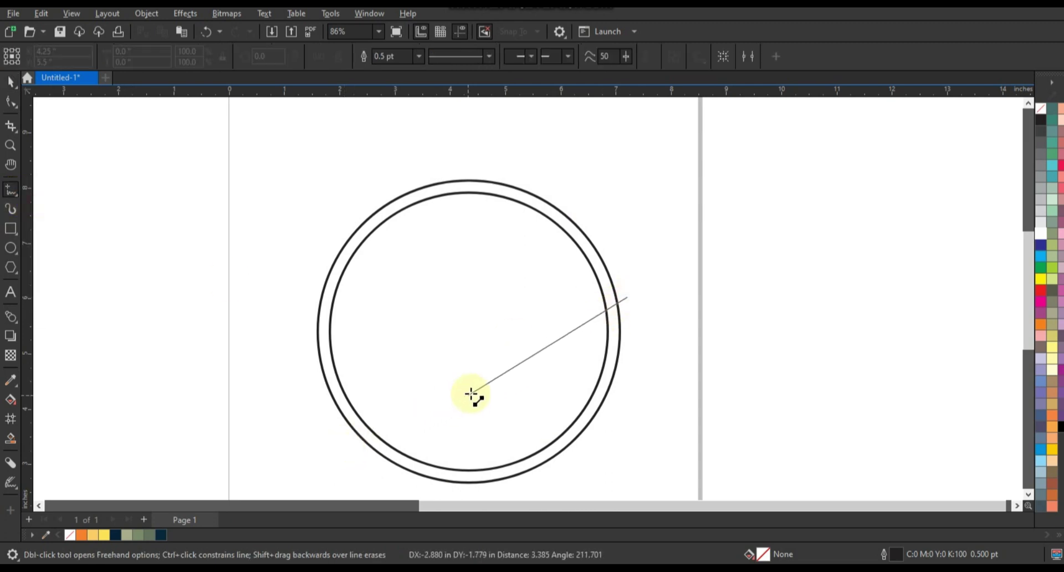
pyautogui.doubleClick(499, 375)
pyautogui.click(334, 441)
pyautogui.click(10, 81)
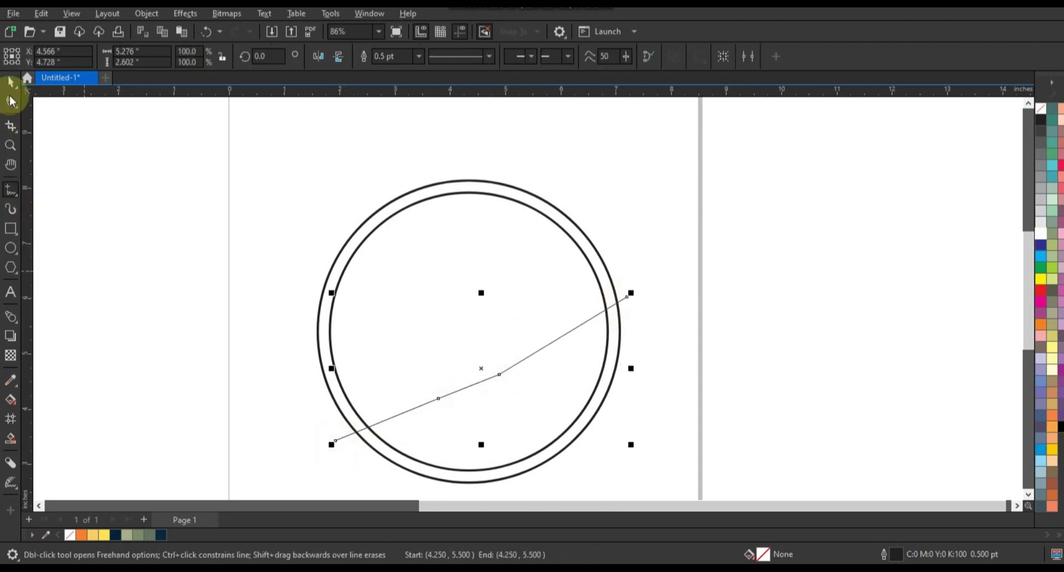
pyautogui.click(419, 56)
pyautogui.click(418, 143)
# Bend the line's segments into a flowing S-shaped hill curve.
pyautogui.click(11, 101)
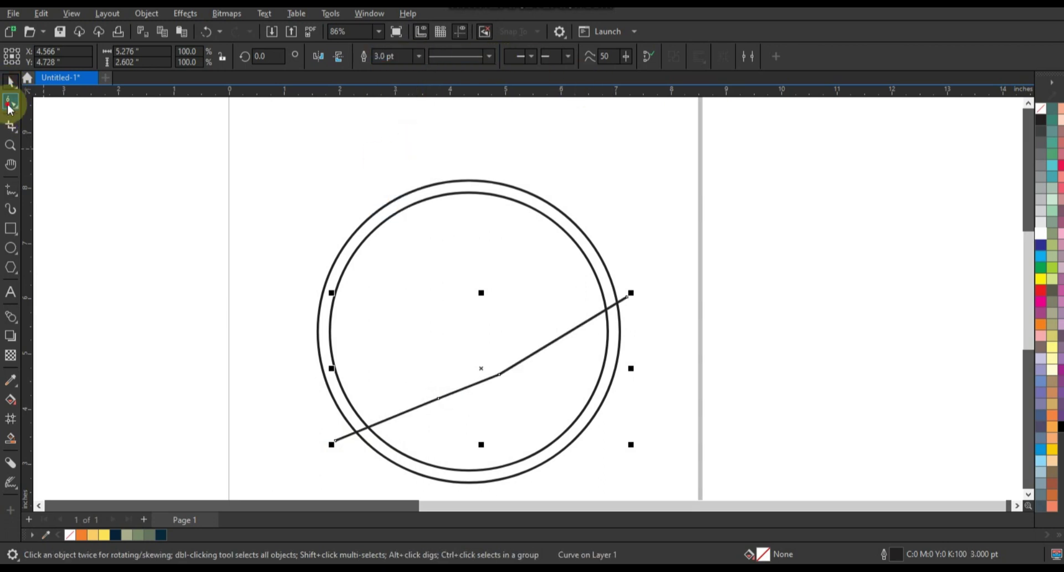
pyautogui.moveTo(228, 224); pyautogui.dragTo(658, 430)
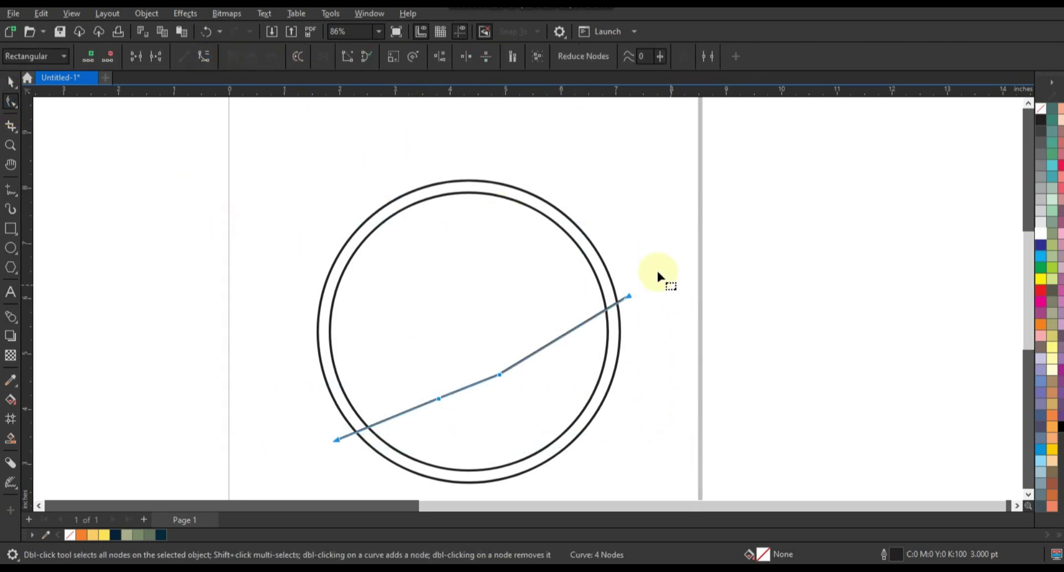
pyautogui.moveTo(570, 288); pyautogui.dragTo(532, 339)
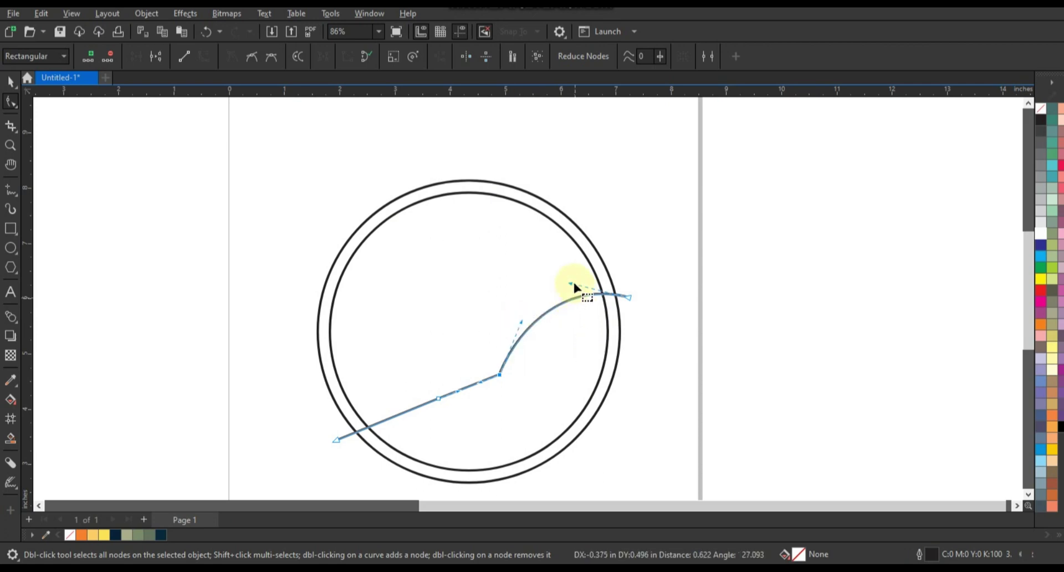
pyautogui.moveTo(575, 285); pyautogui.dragTo(570, 306)
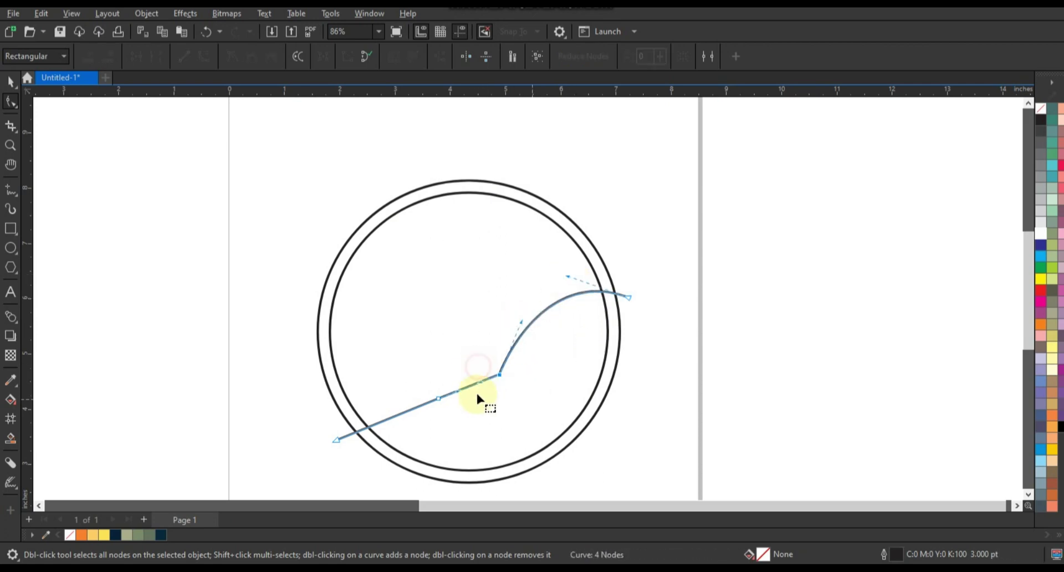
pyautogui.moveTo(491, 401); pyautogui.dragTo(492, 400)
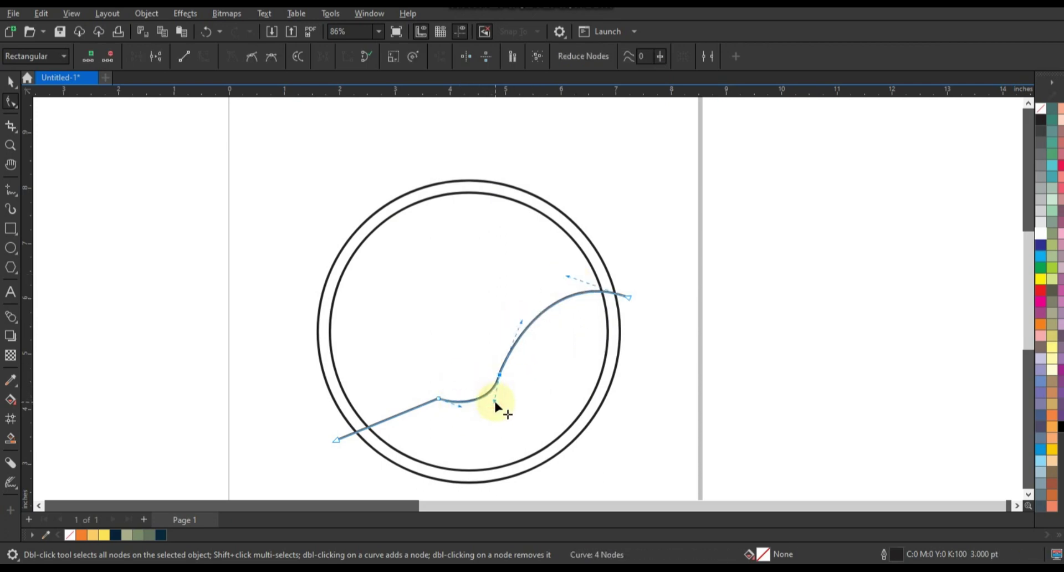
pyautogui.moveTo(409, 410)
pyautogui.mouseDown()
pyautogui.moveTo(358, 415)
pyautogui.moveTo(416, 387)
pyautogui.mouseUp()
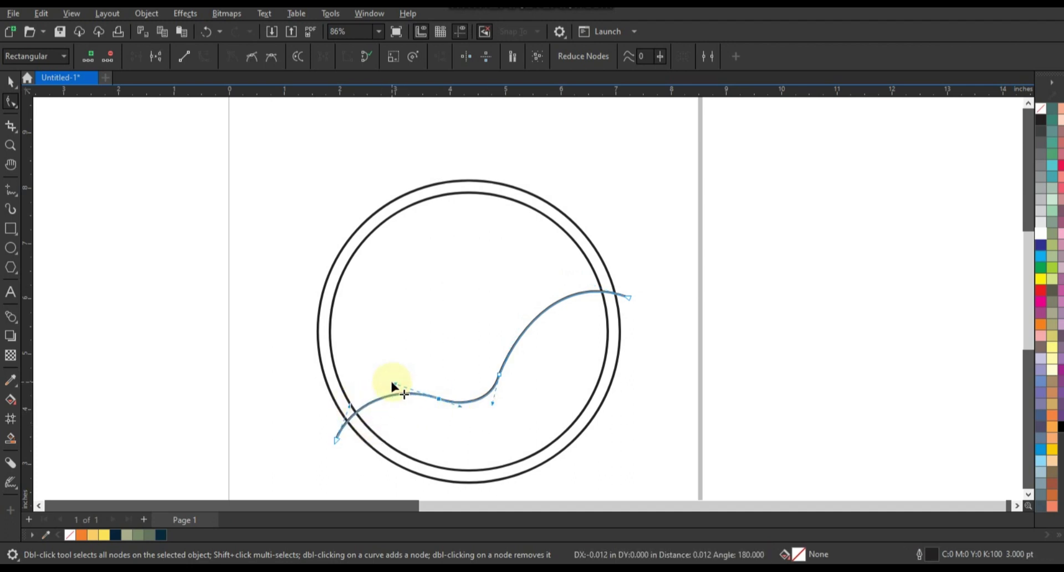
pyautogui.click(492, 407)
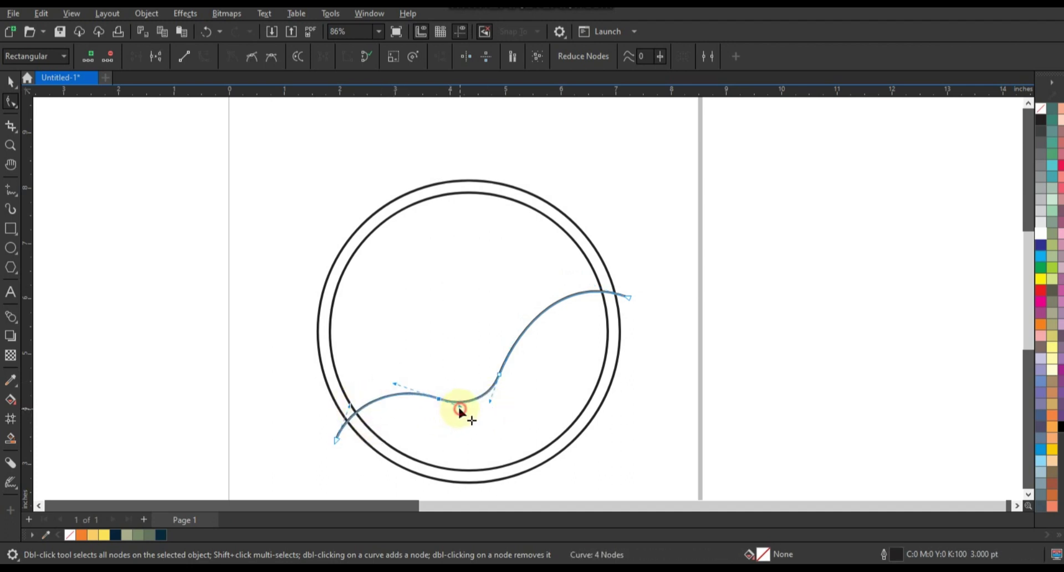
pyautogui.moveTo(458, 405); pyautogui.dragTo(485, 397)
pyautogui.click(11, 82)
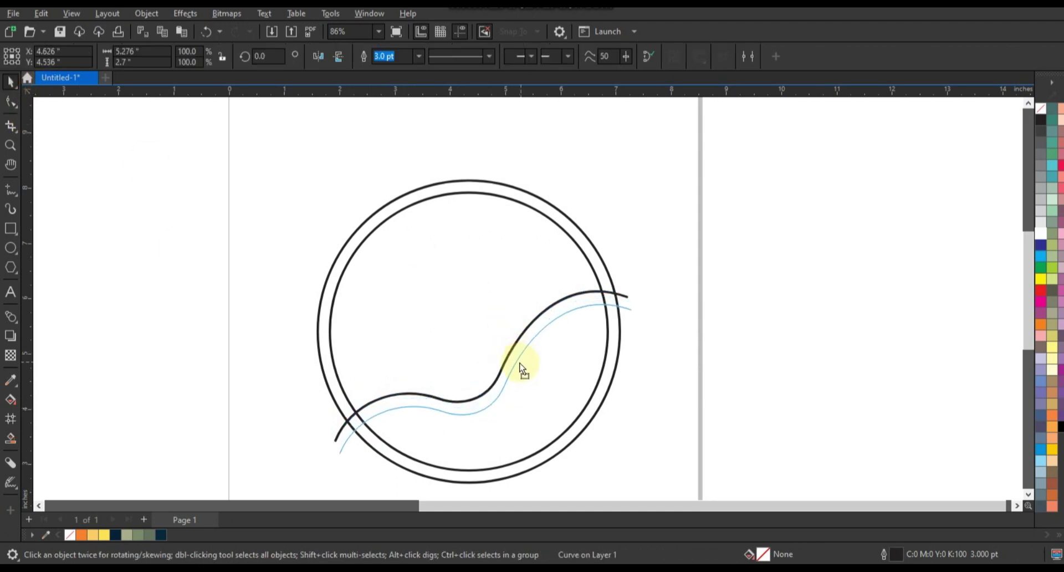
# Reshape the copied curve's ends and segments so it runs parallel just below the first.
pyautogui.click(11, 102)
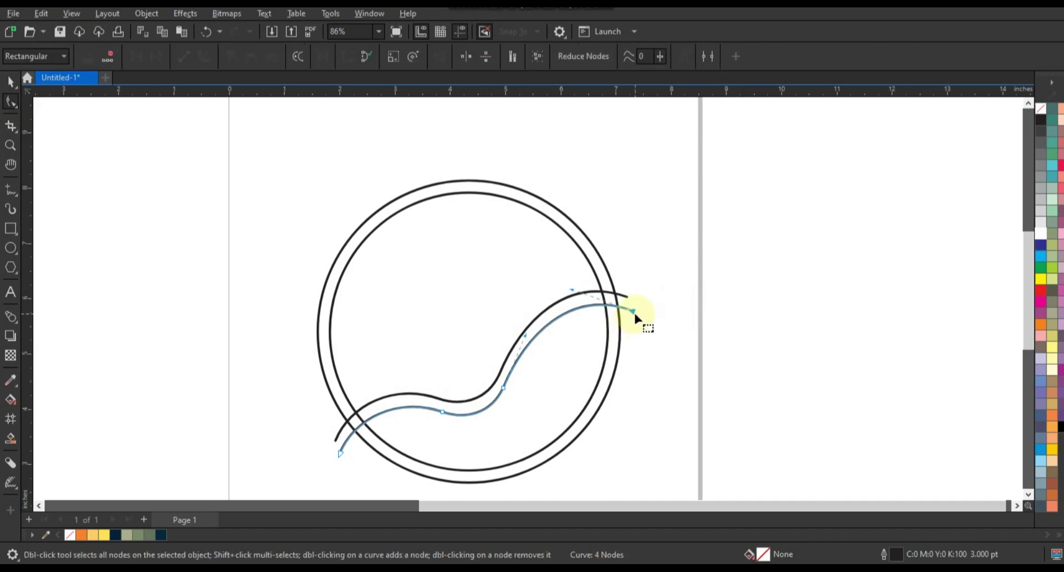
pyautogui.moveTo(635, 314); pyautogui.dragTo(641, 312)
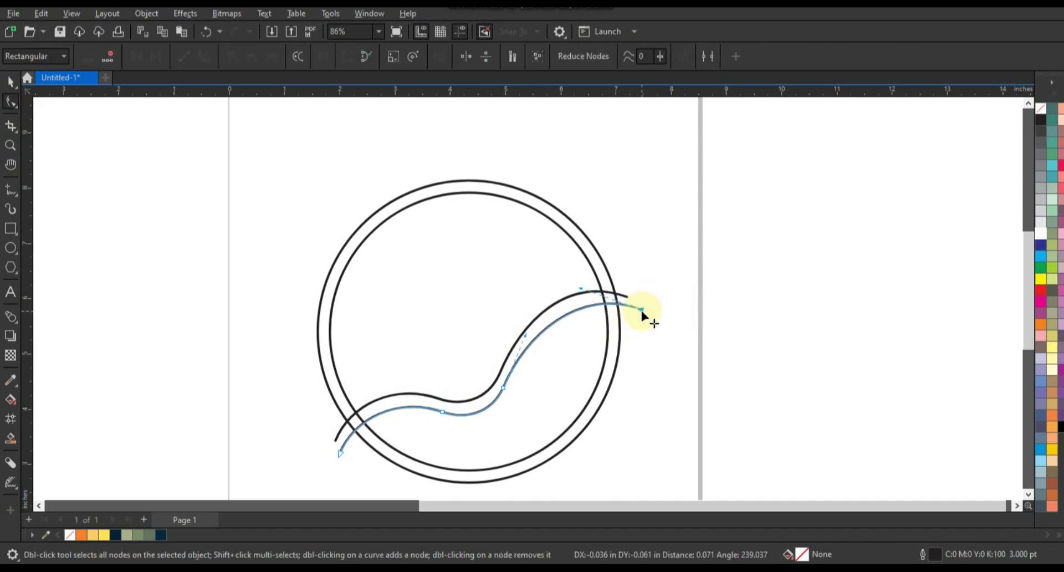
pyautogui.click(495, 411)
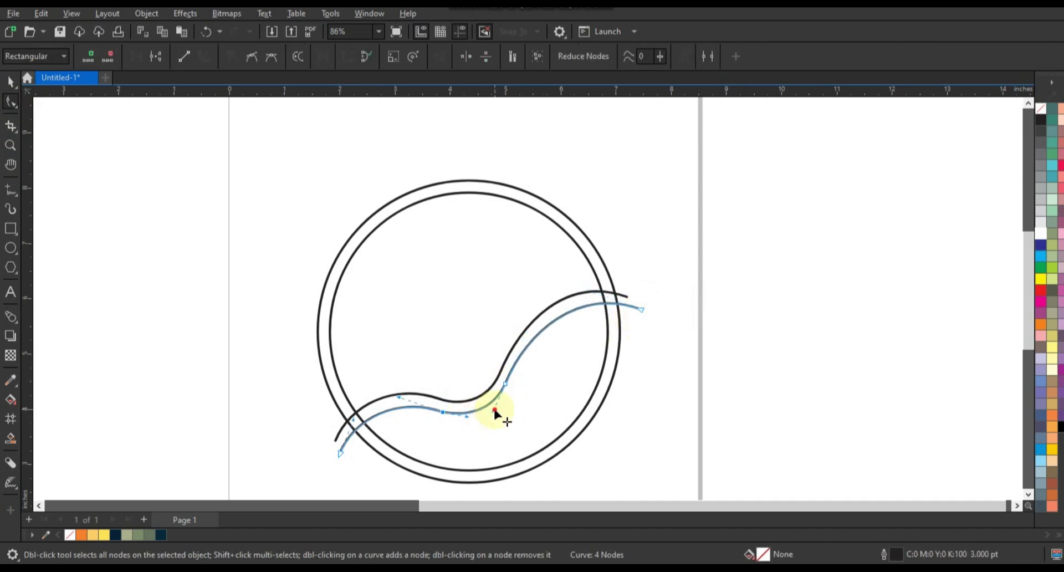
pyautogui.click(483, 410)
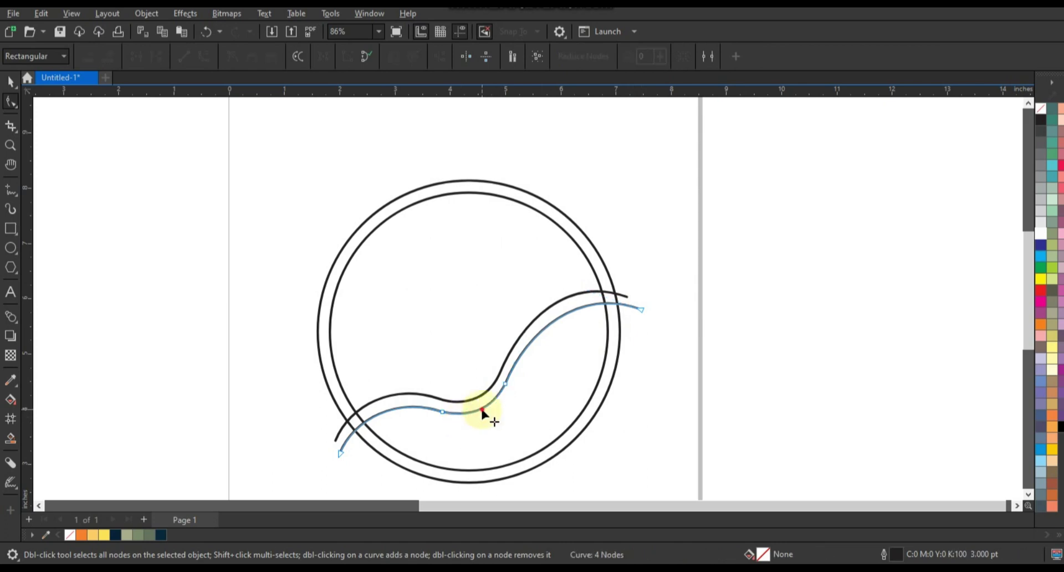
pyautogui.moveTo(529, 332); pyautogui.dragTo(532, 328)
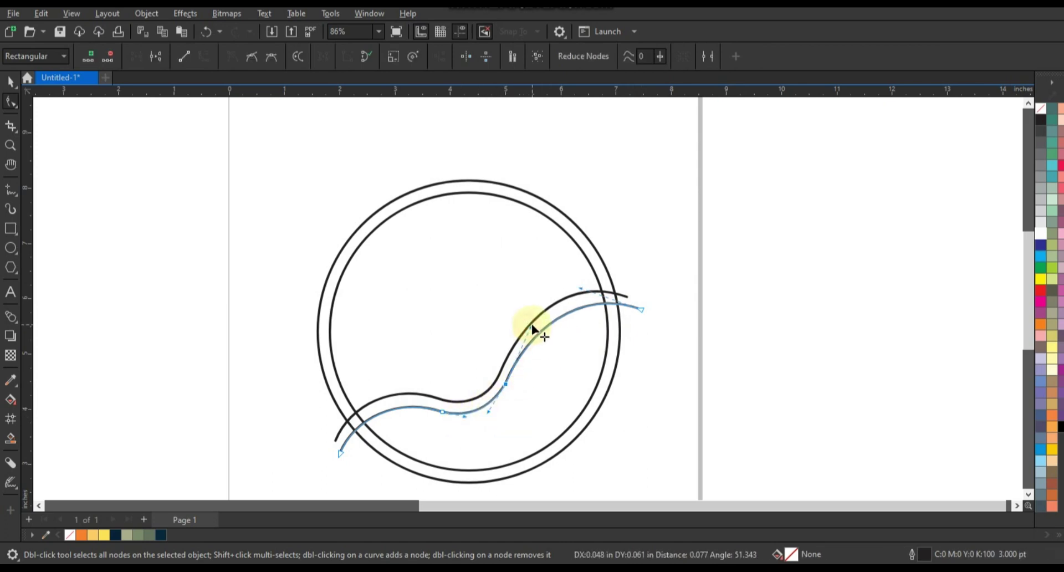
pyautogui.click(578, 289)
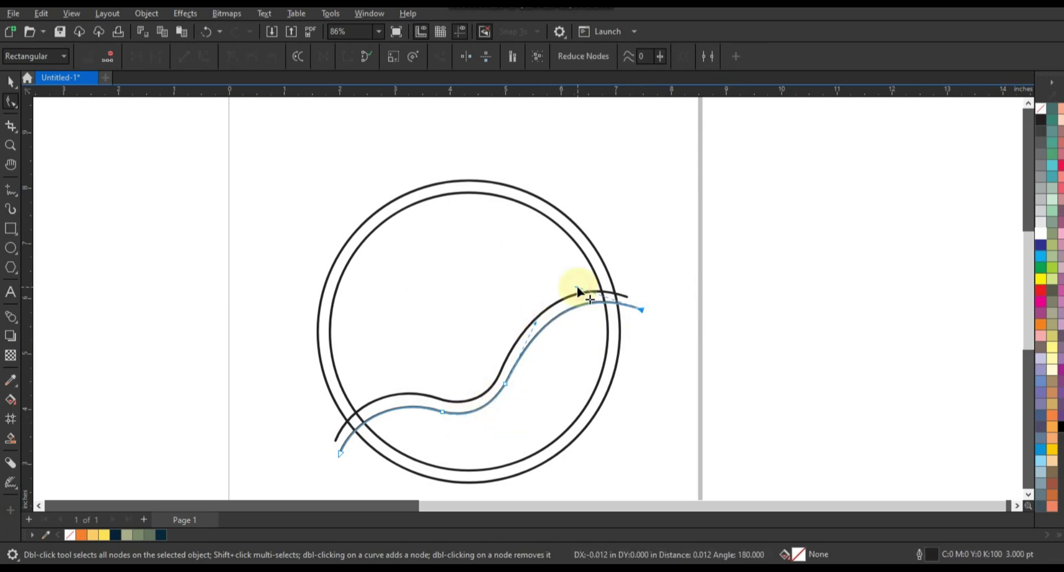
pyautogui.moveTo(328, 468)
pyautogui.mouseDown()
pyautogui.moveTo(355, 444)
pyautogui.moveTo(351, 413)
pyautogui.mouseUp()
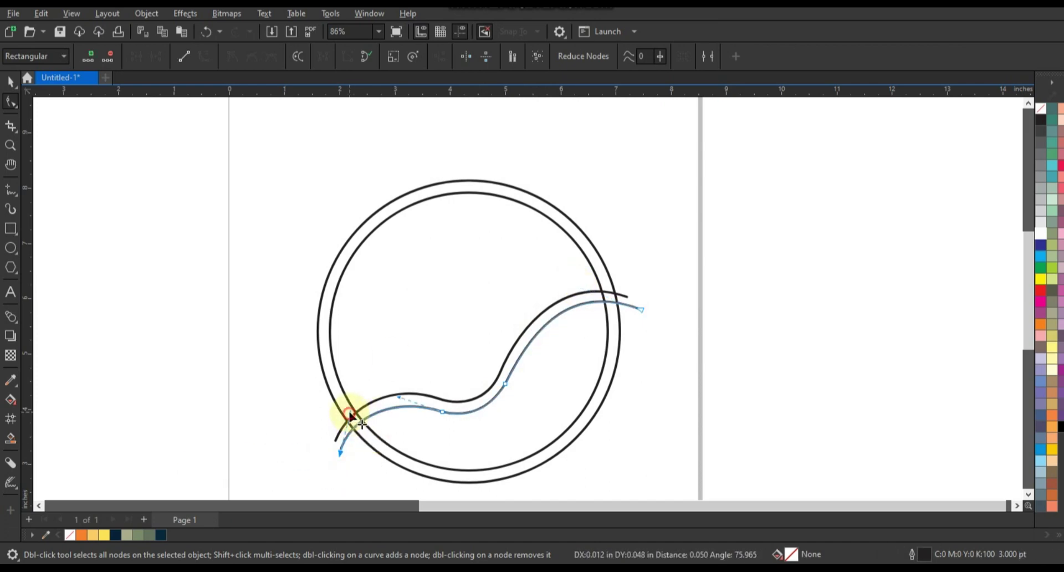
pyautogui.click(123, 230)
# Draw three straight lines fanning from the band's right end to the ring's bottom, then combine them.
pyautogui.press('space')
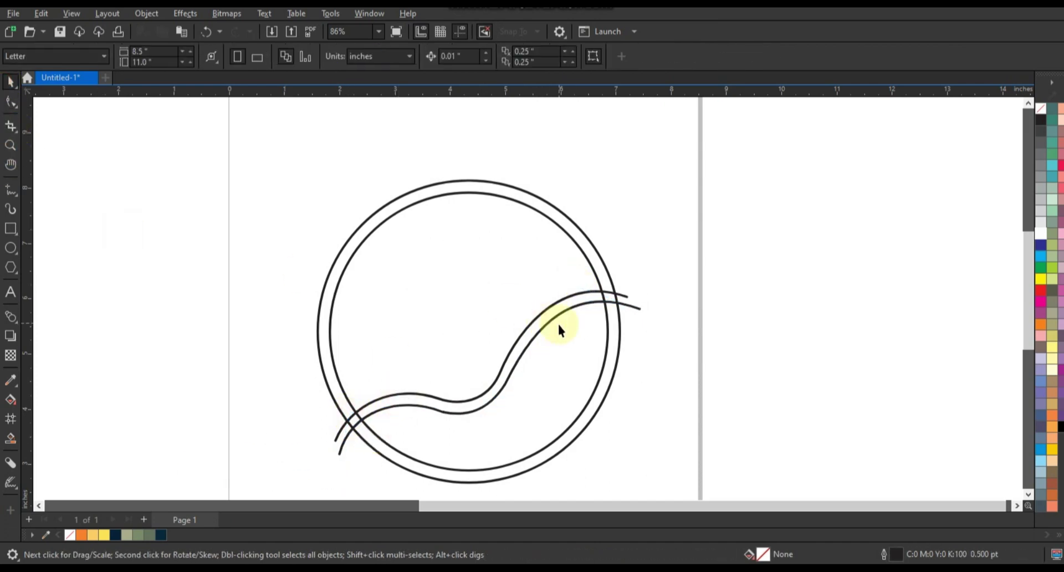
pyautogui.click(9, 194)
pyautogui.click(629, 305)
pyautogui.click(370, 462)
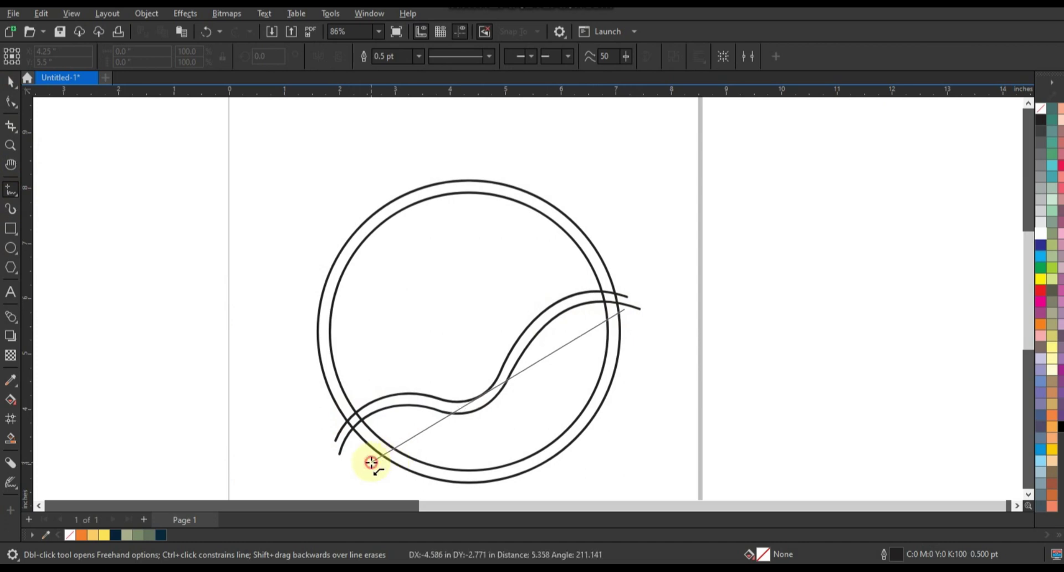
pyautogui.click(629, 306)
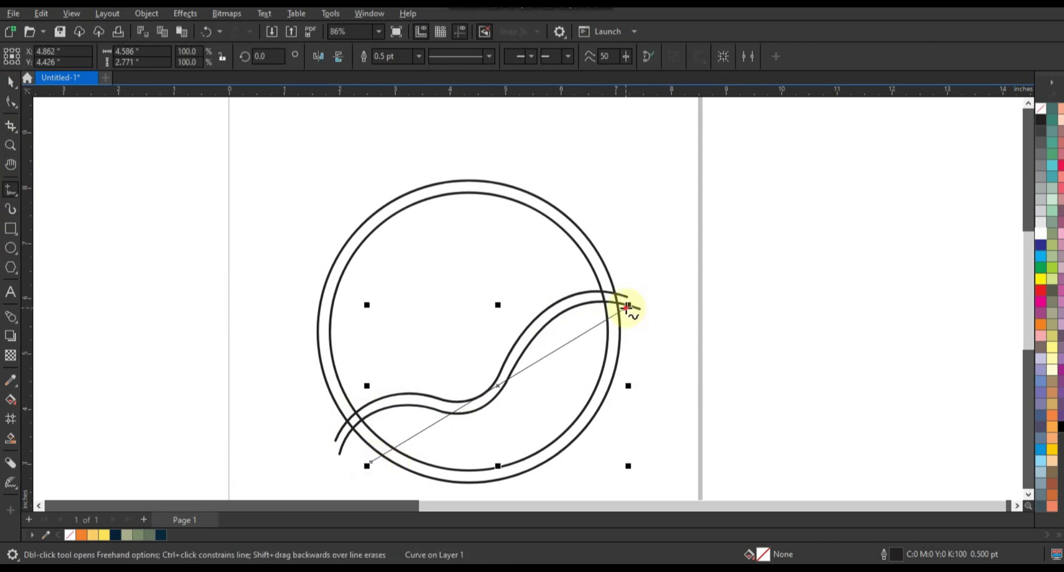
pyautogui.click(404, 477)
pyautogui.click(629, 306)
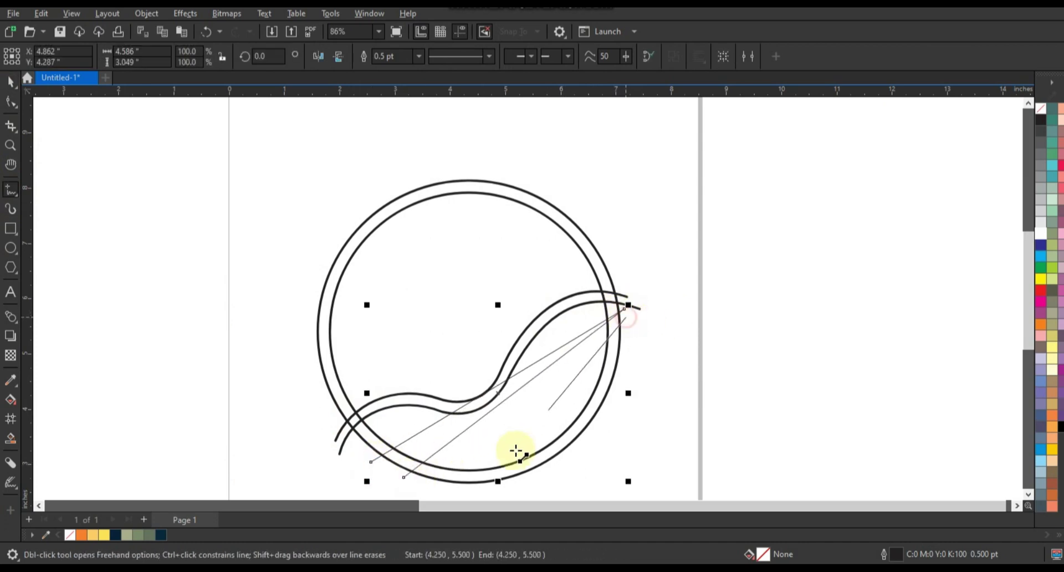
pyautogui.click(467, 488)
pyautogui.click(10, 82)
pyautogui.keyDown('shift'); pyautogui.click(570, 375); pyautogui.keyUp('shift')
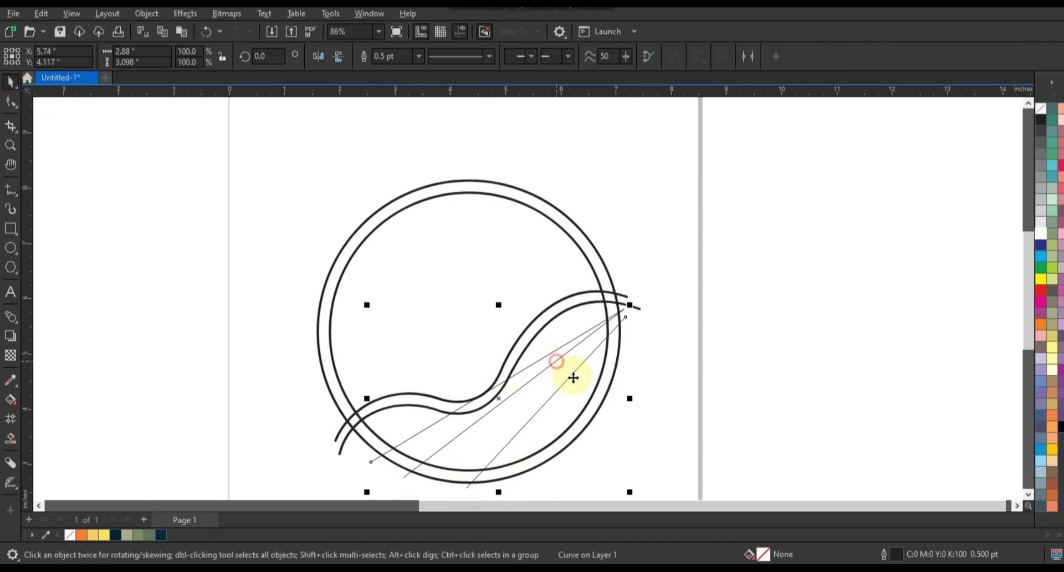
pyautogui.click(364, 57)
pyautogui.click(10, 101)
# Bend the lowest and left fan lines into curves following the hill band.
pyautogui.moveTo(684, 285); pyautogui.dragTo(315, 491)
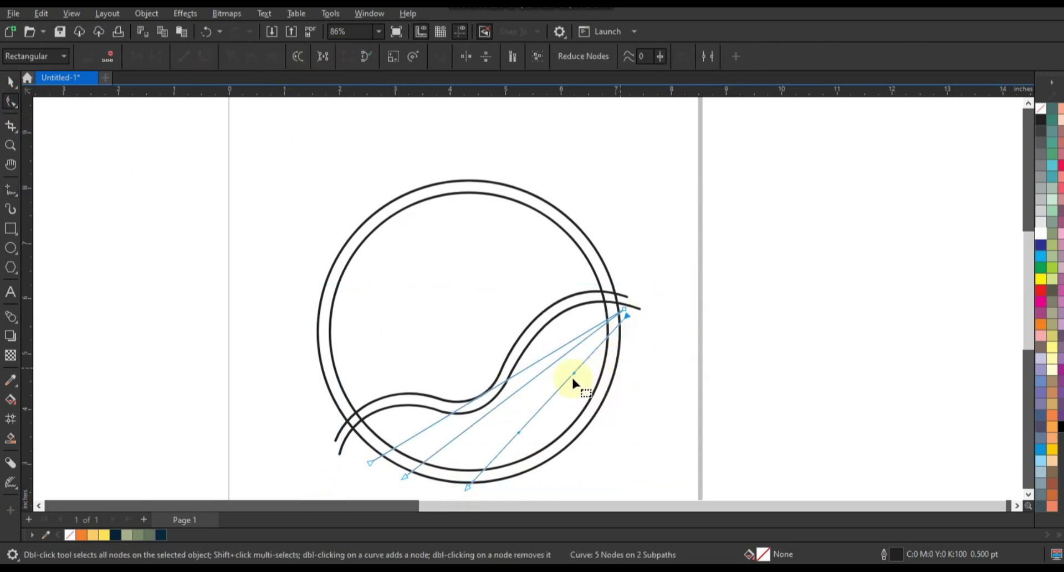
pyautogui.moveTo(563, 364)
pyautogui.mouseDown()
pyautogui.moveTo(574, 360)
pyautogui.moveTo(535, 328)
pyautogui.mouseUp()
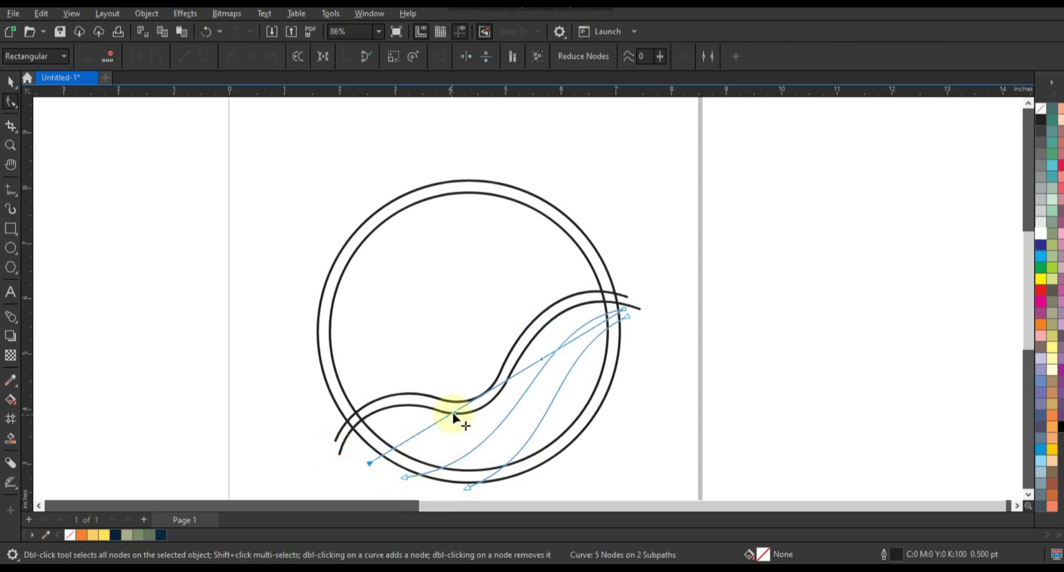
pyautogui.moveTo(451, 418); pyautogui.dragTo(540, 359)
pyautogui.moveTo(556, 299); pyautogui.dragTo(547, 301)
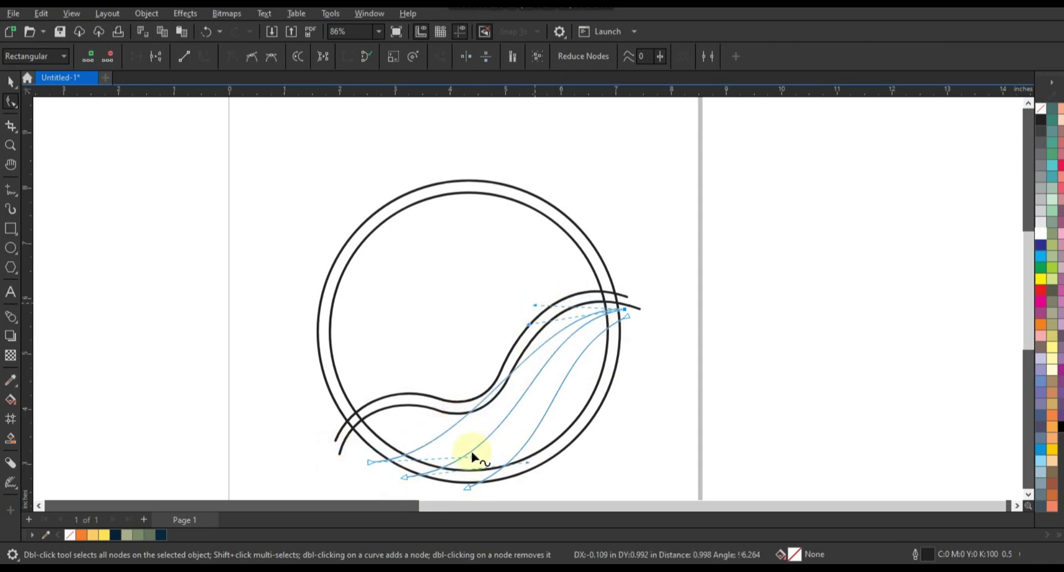
pyautogui.moveTo(474, 457); pyautogui.dragTo(515, 461)
pyautogui.moveTo(403, 477); pyautogui.dragTo(417, 479)
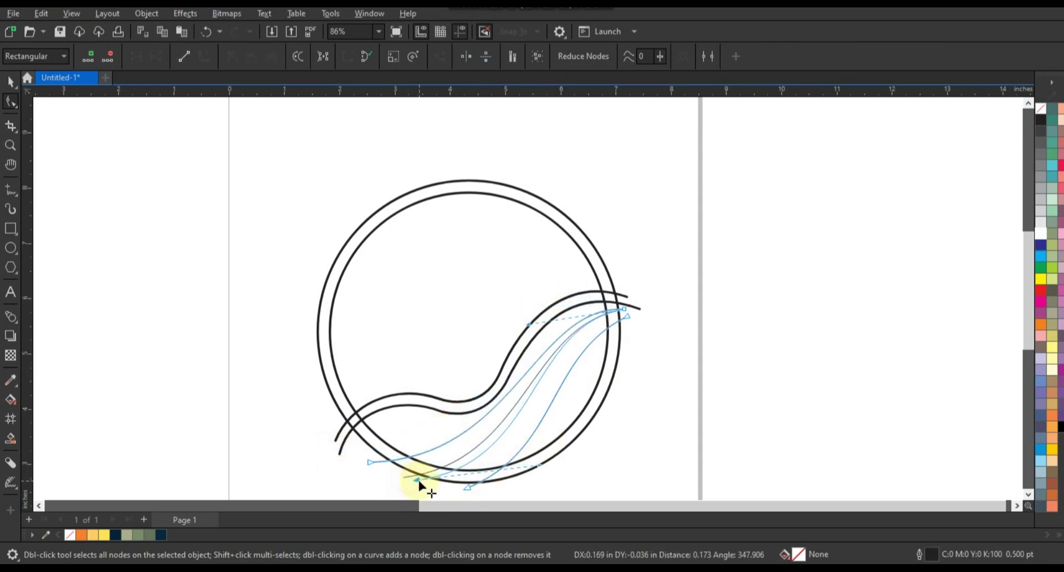
# Refine the fan curves' handles so all three streaks flow parallel to the hills.
pyautogui.click(469, 487)
pyautogui.moveTo(561, 452); pyautogui.dragTo(572, 456)
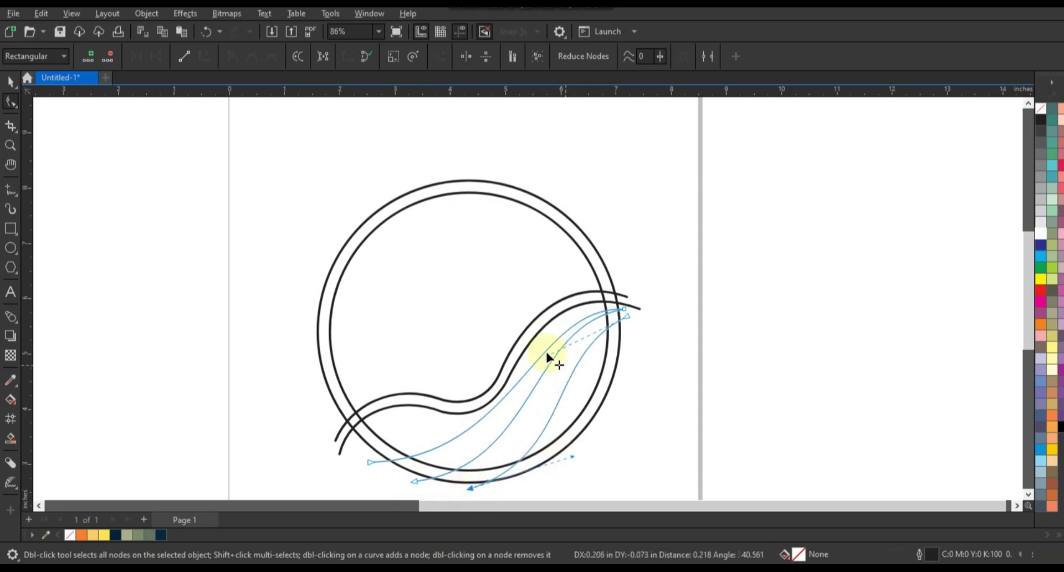
pyautogui.moveTo(547, 355); pyautogui.dragTo(538, 353)
pyautogui.moveTo(375, 463); pyautogui.dragTo(525, 468)
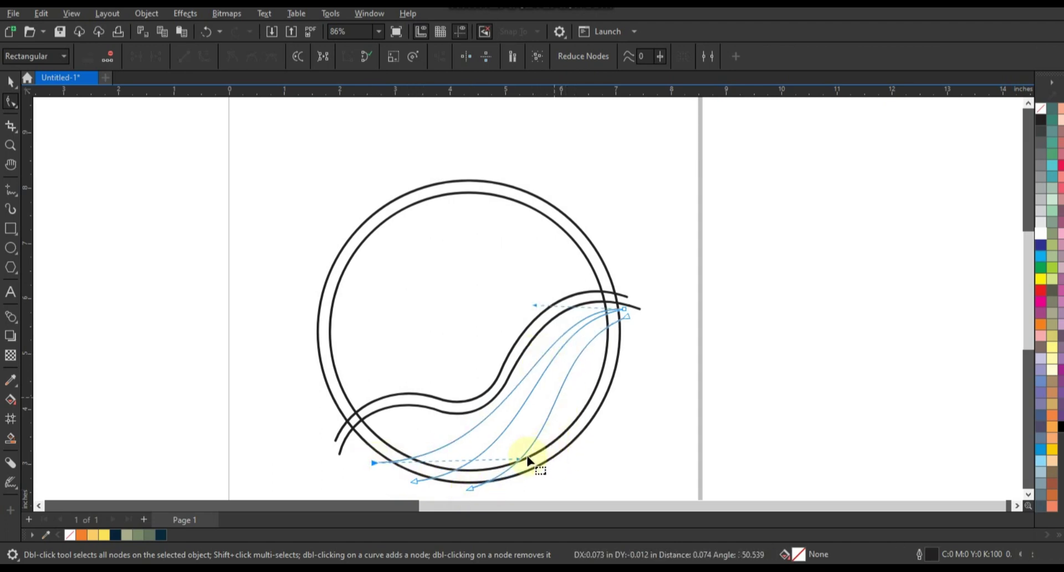
pyautogui.moveTo(538, 353)
pyautogui.mouseDown()
pyautogui.moveTo(531, 303)
pyautogui.moveTo(528, 324)
pyautogui.mouseUp()
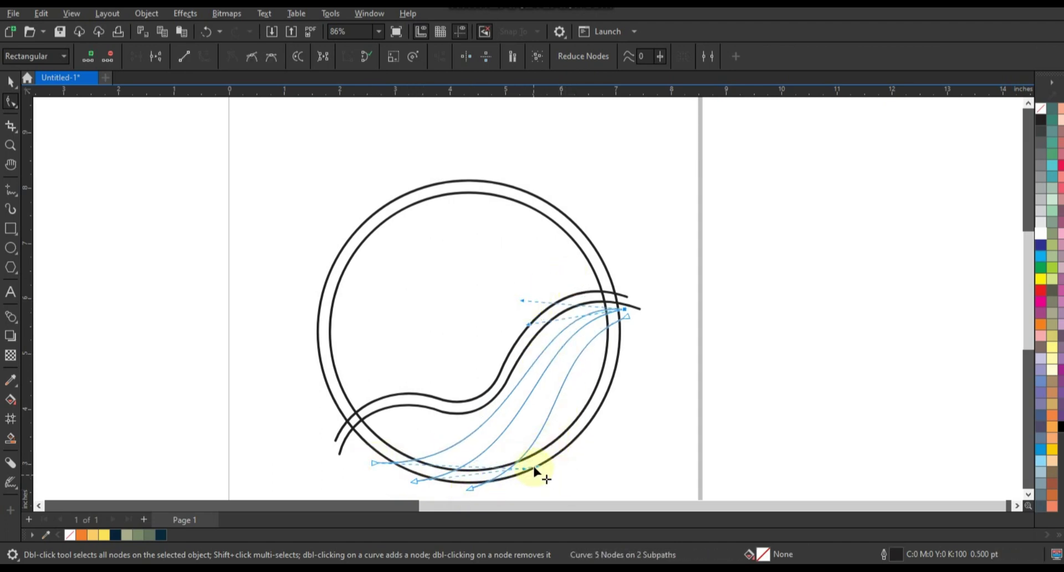
pyautogui.moveTo(534, 470); pyautogui.dragTo(558, 466)
pyautogui.click(11, 82)
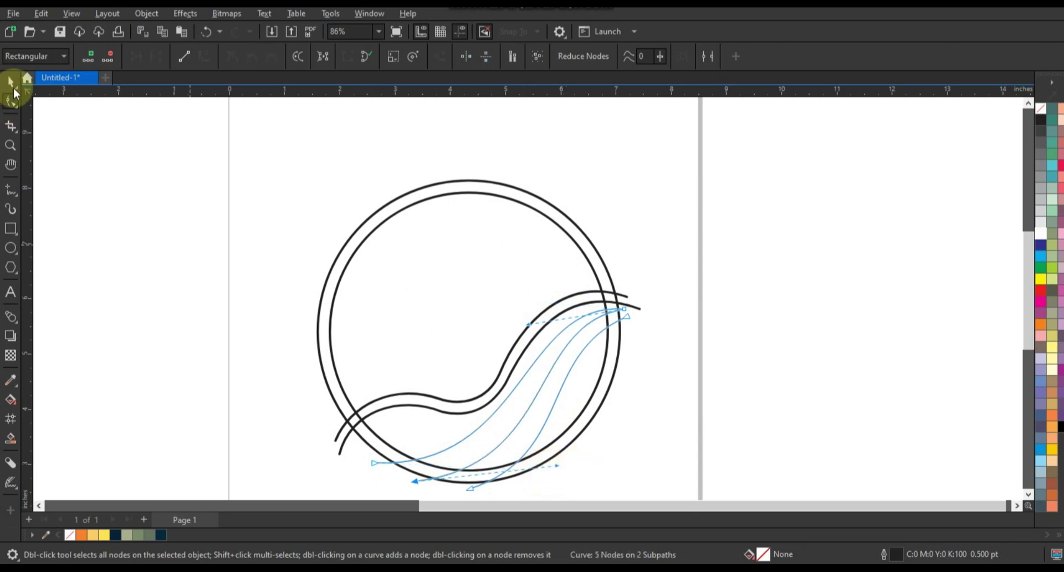
pyautogui.click(209, 237)
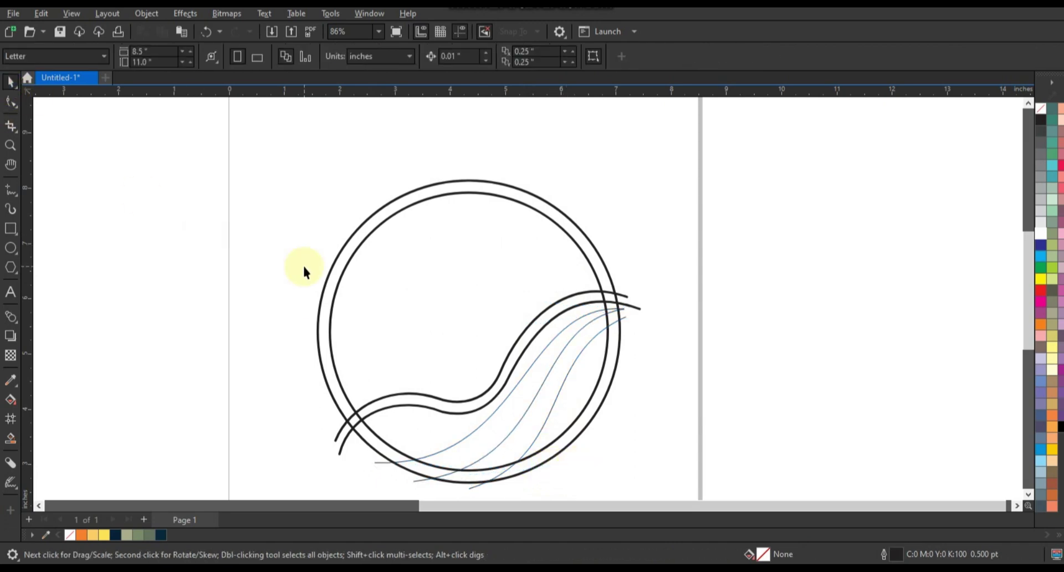
pyautogui.click(569, 240)
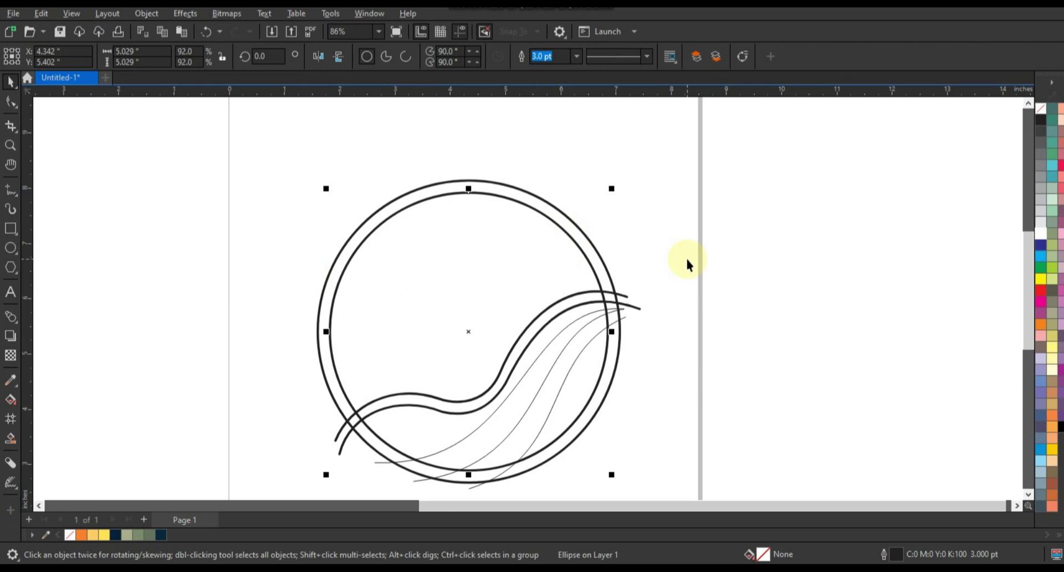
pyautogui.click(11, 439)
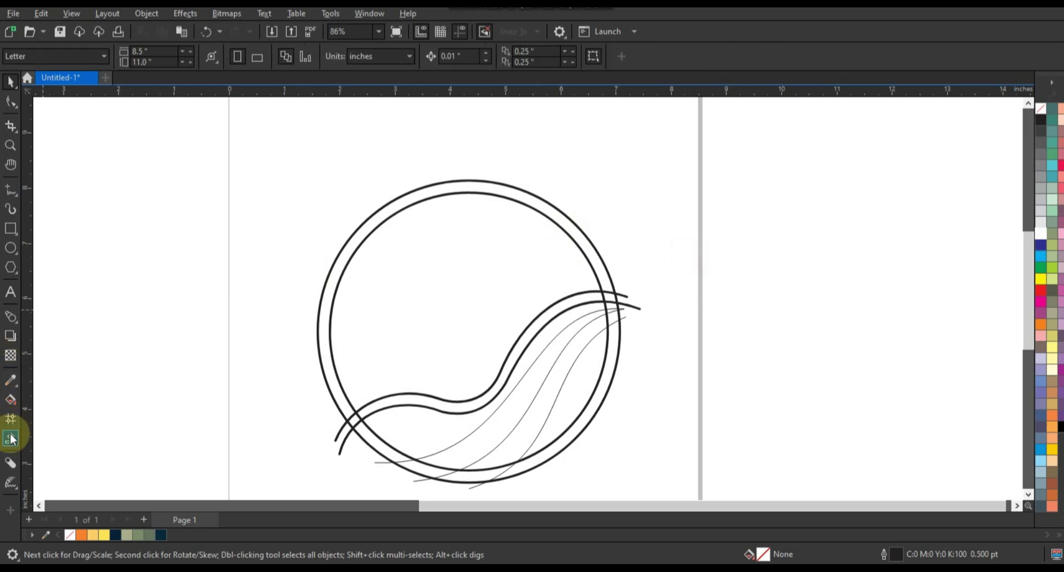
# Smart-fill the four enclosed hill regions with blue.
pyautogui.click(546, 444)
pyautogui.click(520, 447)
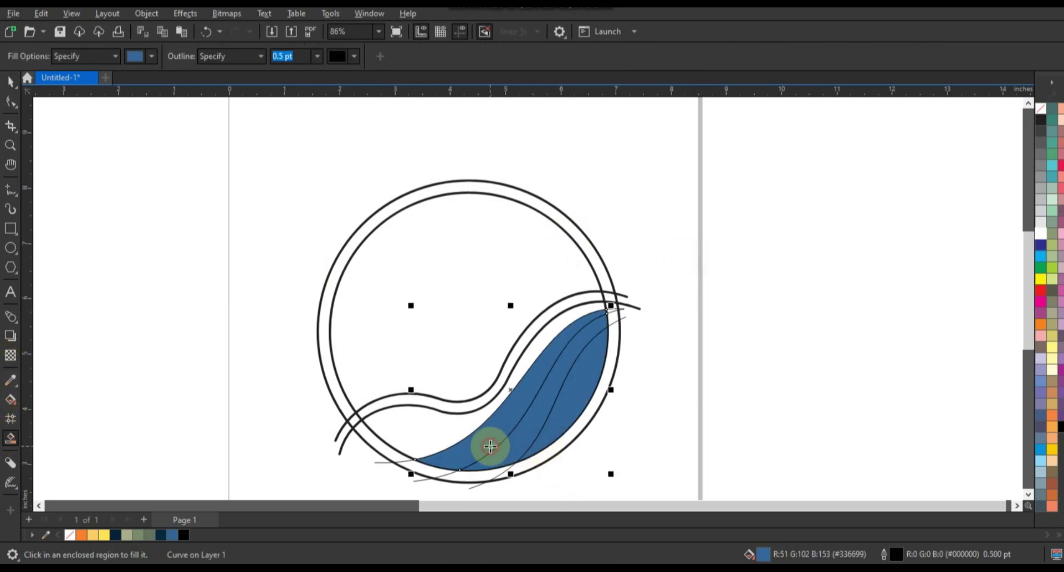
pyautogui.click(443, 433)
pyautogui.click(442, 404)
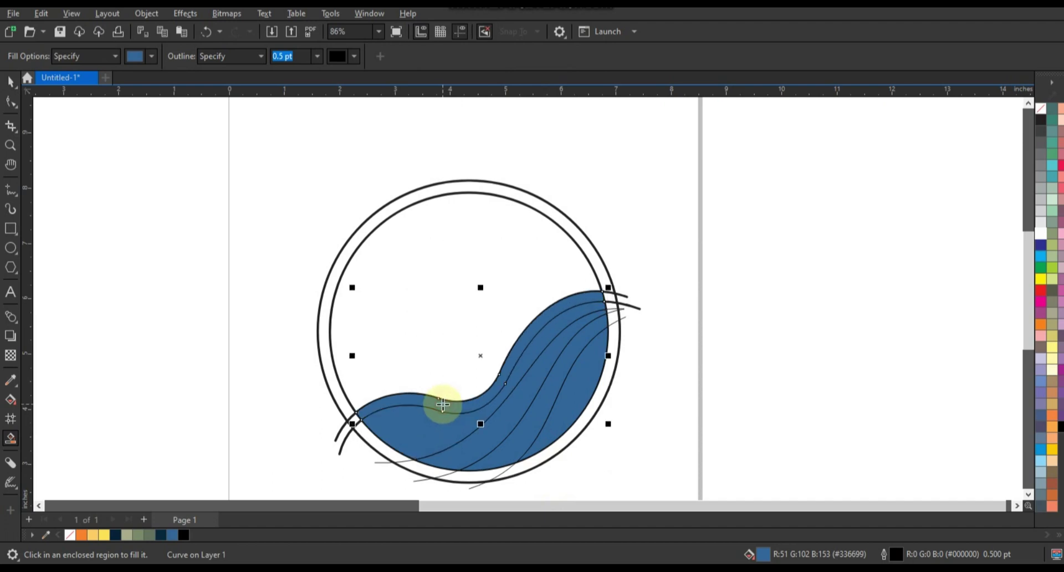
# Delete the leftover stray line and curve at the band's right end.
pyautogui.click(11, 82)
pyautogui.click(623, 300)
pyautogui.press('Delete')
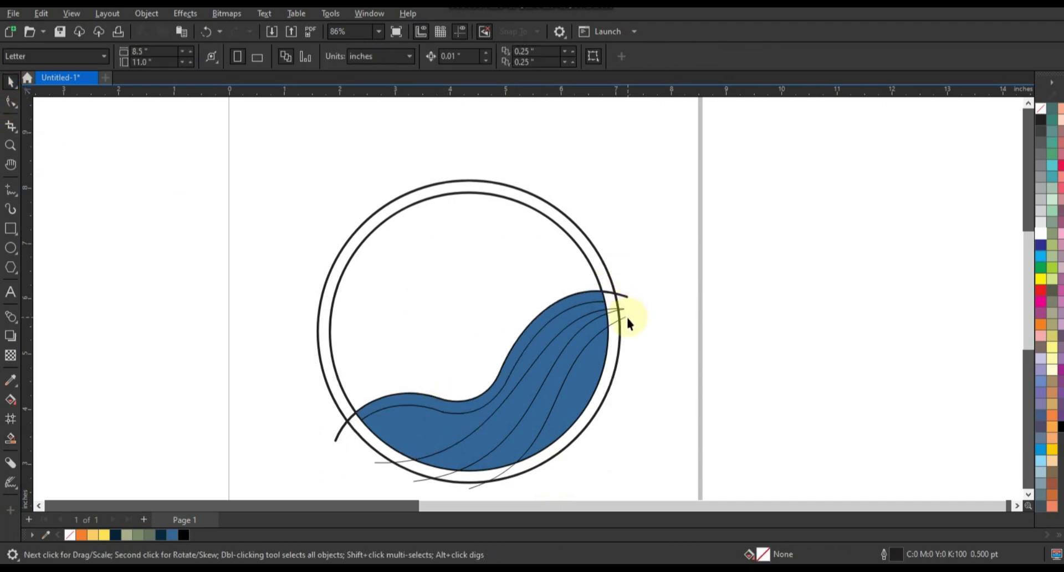
pyautogui.click(624, 298)
pyautogui.press('Delete')
# Colour the hill bands grey-green and light green shades.
pyautogui.click(595, 369)
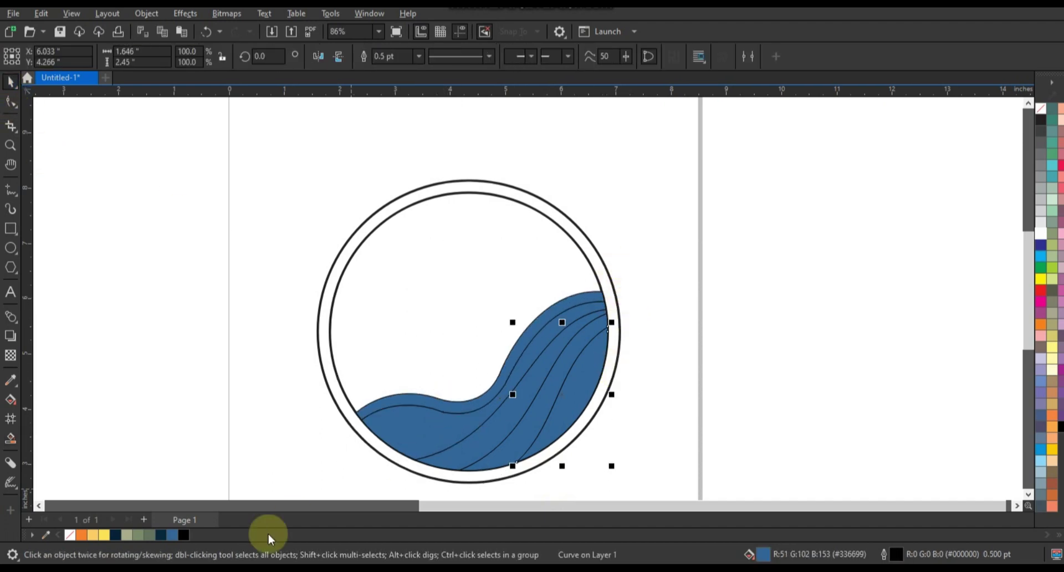
pyautogui.click(149, 535)
pyautogui.click(456, 471)
pyautogui.click(139, 534)
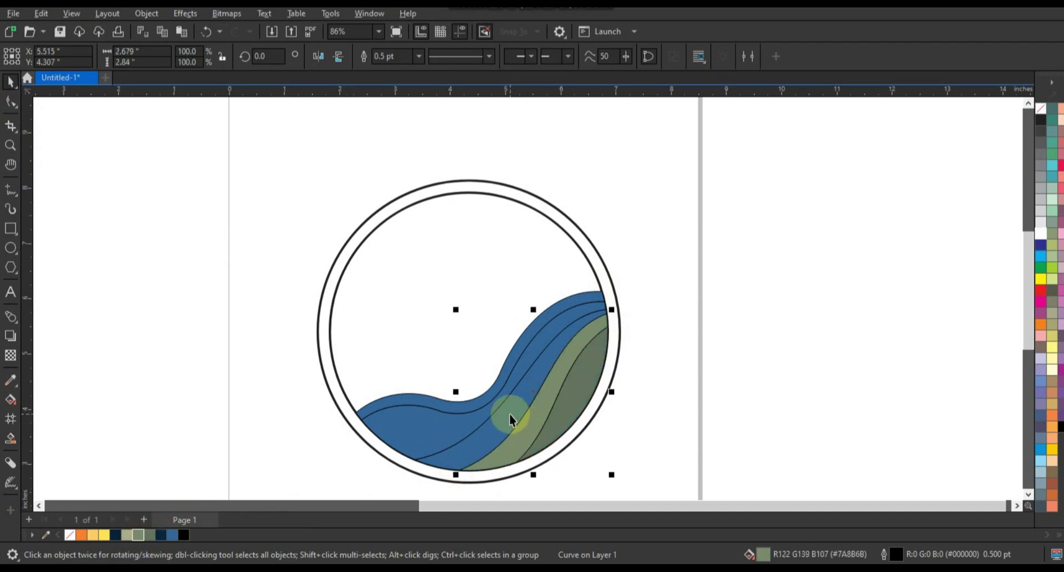
pyautogui.click(444, 429)
pyautogui.click(130, 534)
pyautogui.click(450, 421)
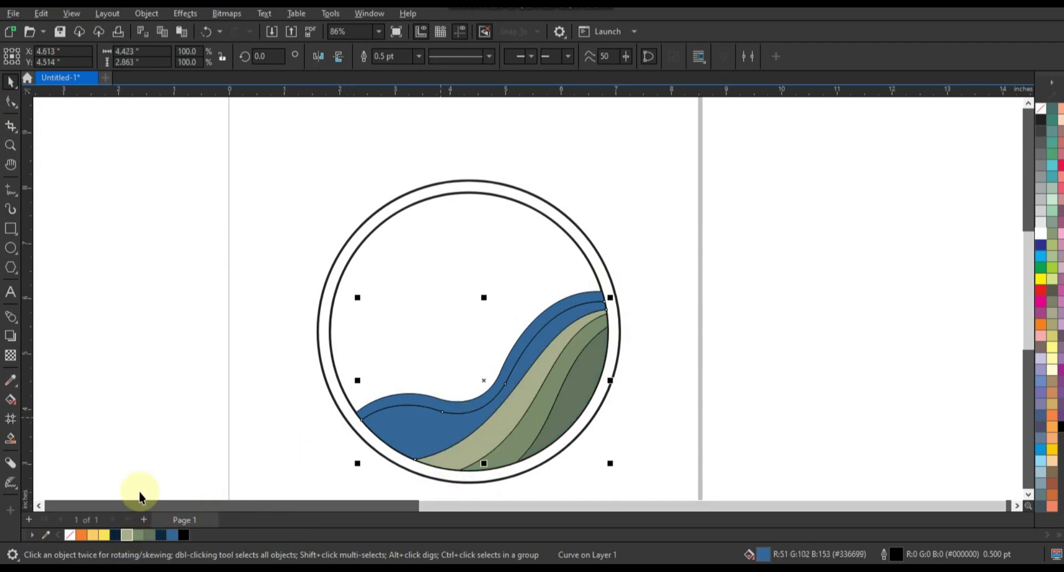
pyautogui.click(131, 534)
pyautogui.keyDown('ctrl'); pyautogui.click(1039, 234); pyautogui.keyUp('ctrl')
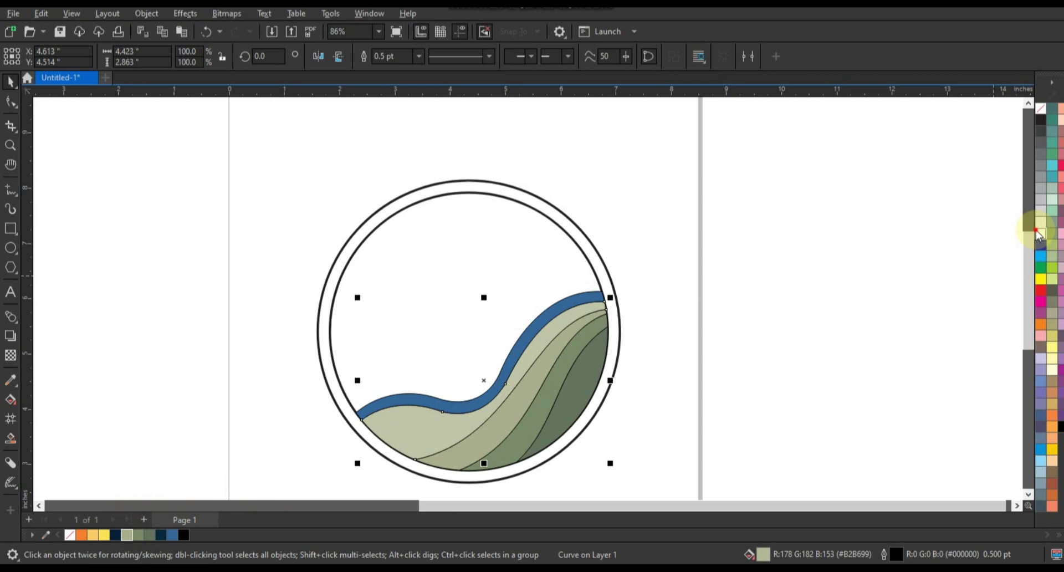
# Fill the top band dark navy, the inner circle orange and the outer circle navy.
pyautogui.click(588, 295)
pyautogui.click(160, 534)
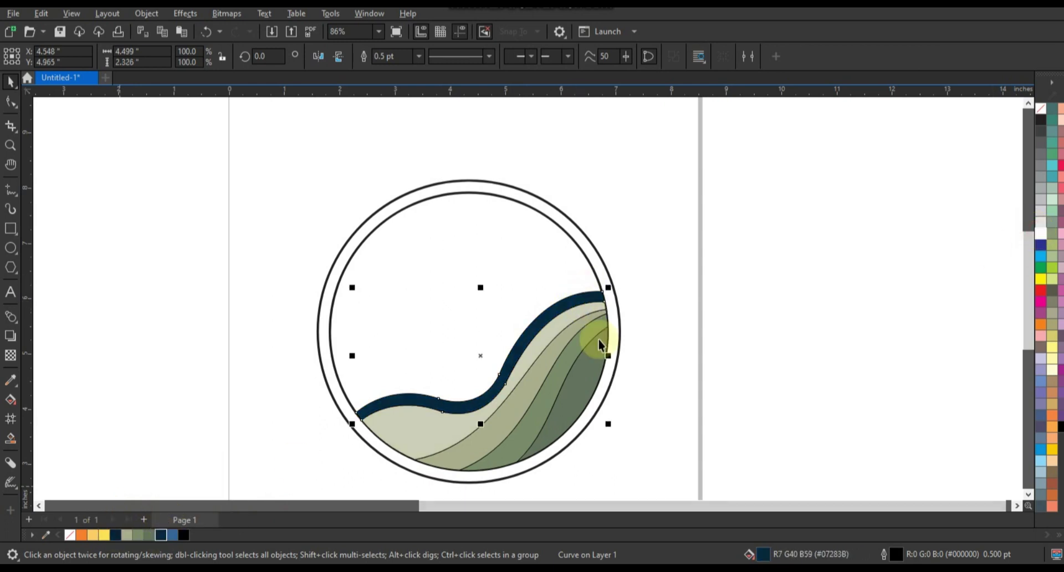
pyautogui.click(587, 272)
pyautogui.click(81, 535)
pyautogui.click(601, 409)
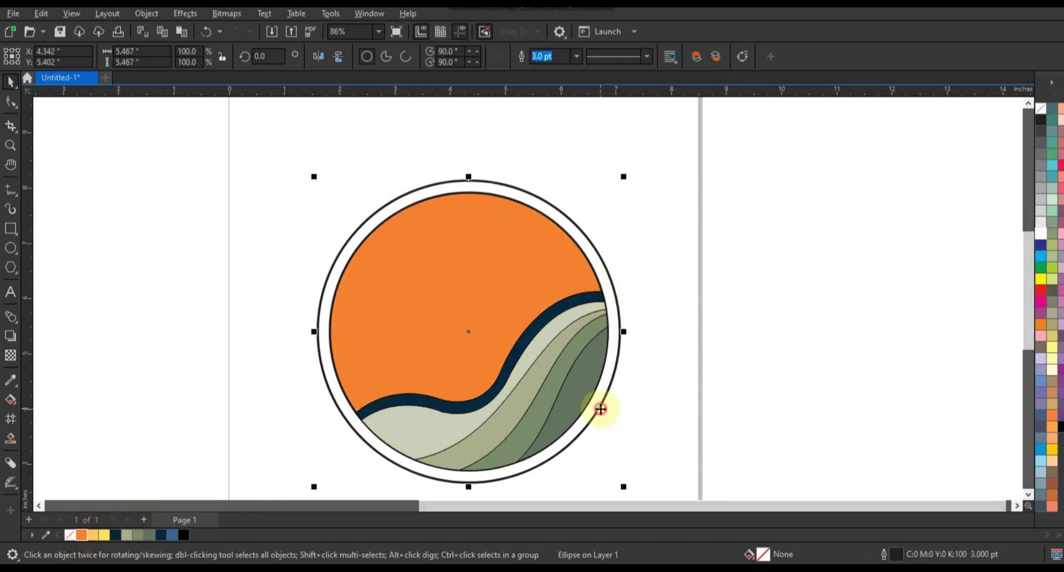
pyautogui.click(115, 535)
# Remove the outlines from all the logo shapes.
pyautogui.click(218, 319)
pyautogui.moveTo(261, 135); pyautogui.dragTo(647, 491)
pyautogui.rightClick(1040, 109)
pyautogui.click(1032, 118)
pyautogui.click(707, 398)
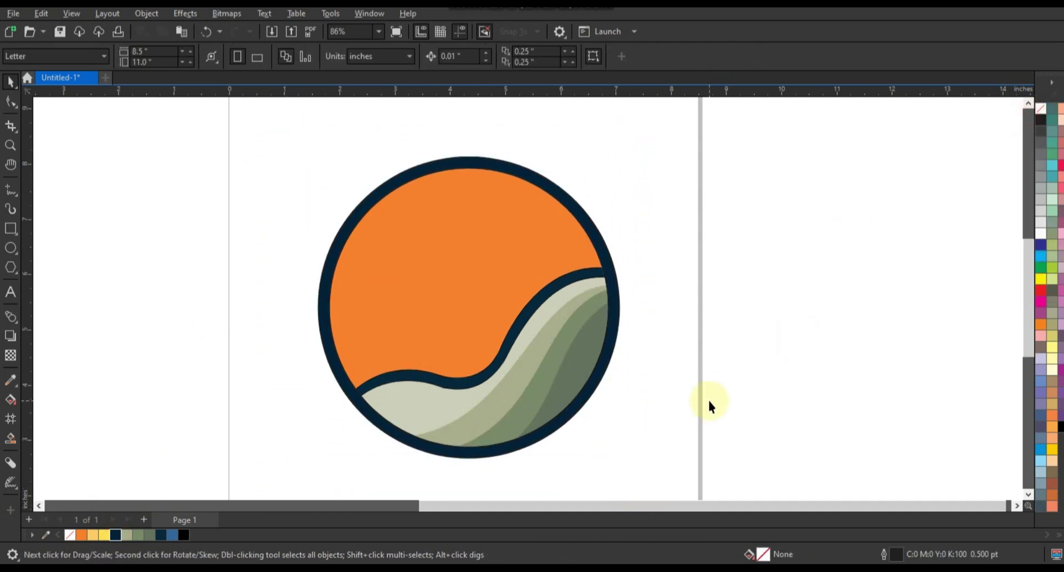
pyautogui.scroll(-1, 710, 403)
# Draw a sun circle over the hills and fill it light orange-yellow #FFCB67.
pyautogui.press('F7')
pyautogui.moveTo(418, 255); pyautogui.dragTo(558, 394)
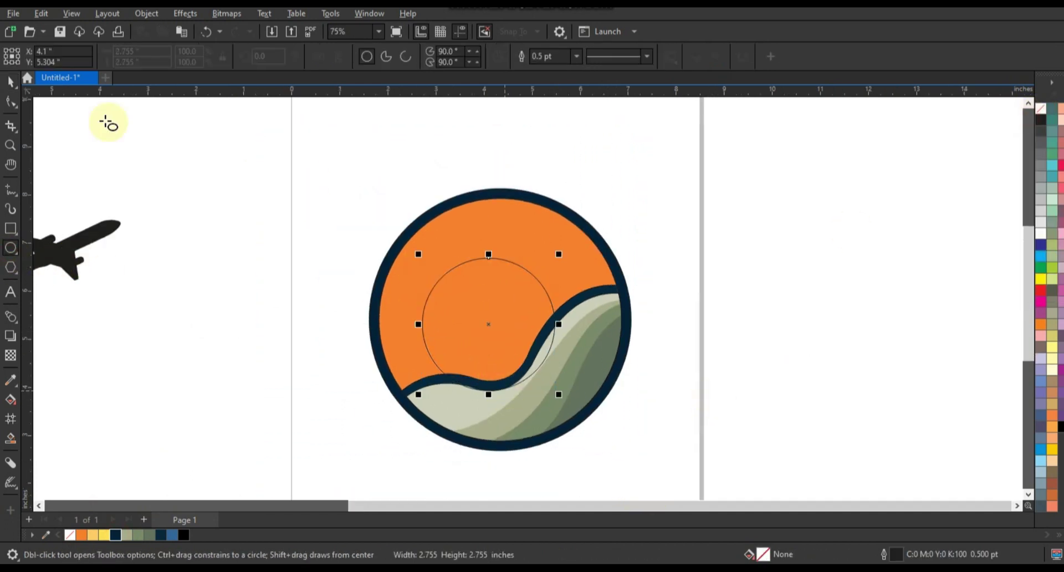
pyautogui.press('space')
pyautogui.click(496, 207)
pyautogui.moveTo(502, 264); pyautogui.dragTo(513, 264)
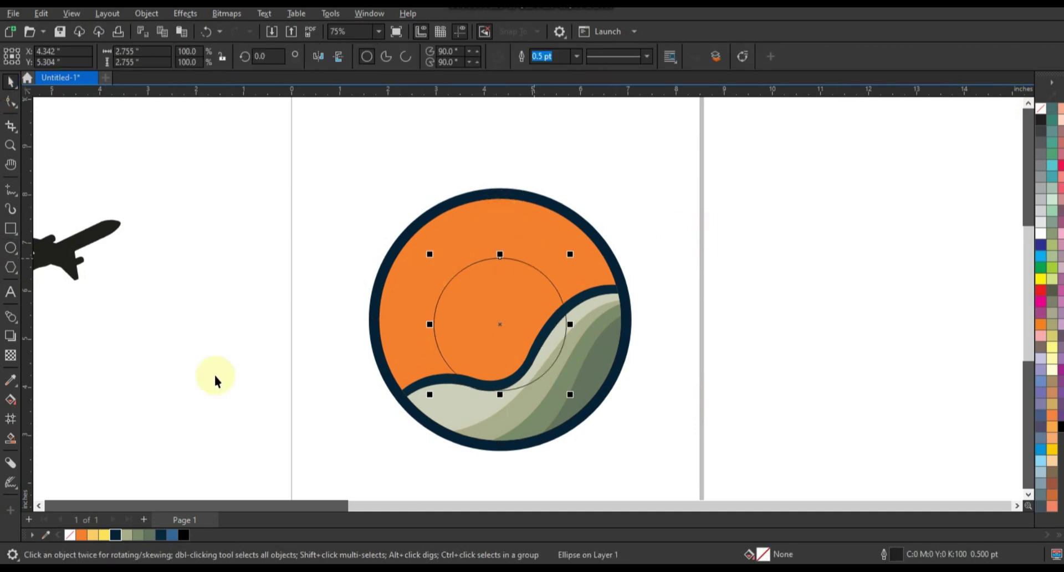
pyautogui.click(104, 534)
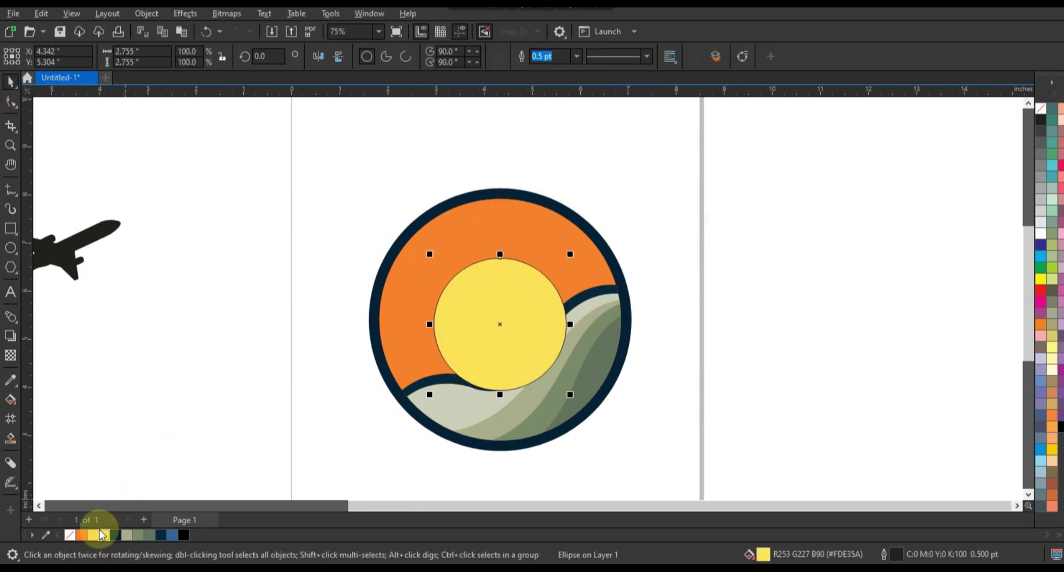
# Give the sun a fountain transparency fading toward its top and send it behind the hills.
pyautogui.click(10, 357)
pyautogui.moveTo(499, 264); pyautogui.dragTo(499, 264)
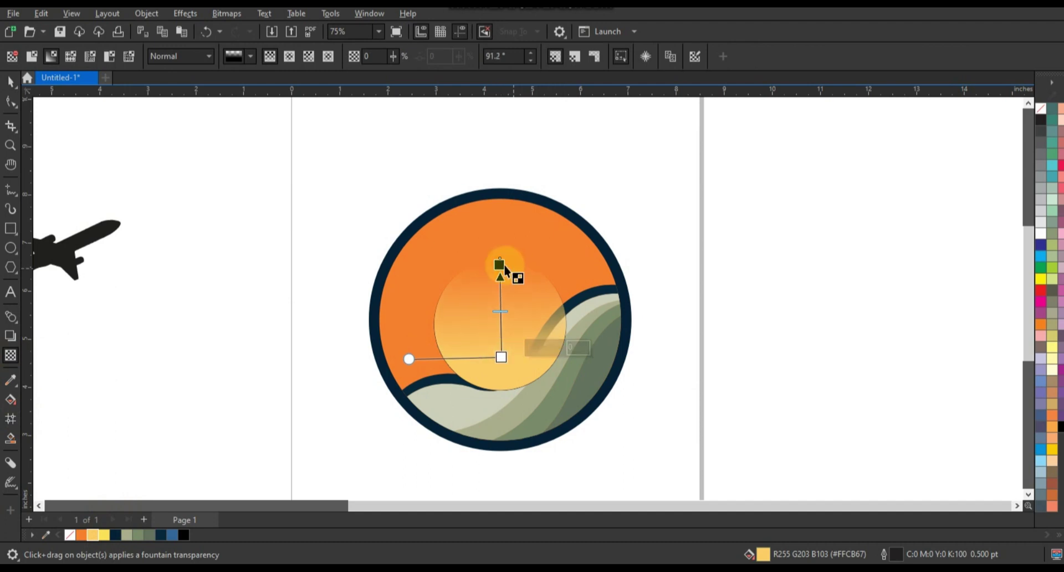
pyautogui.click(842, 128)
pyautogui.rightClick(1026, 105)
pyautogui.press('Escape')
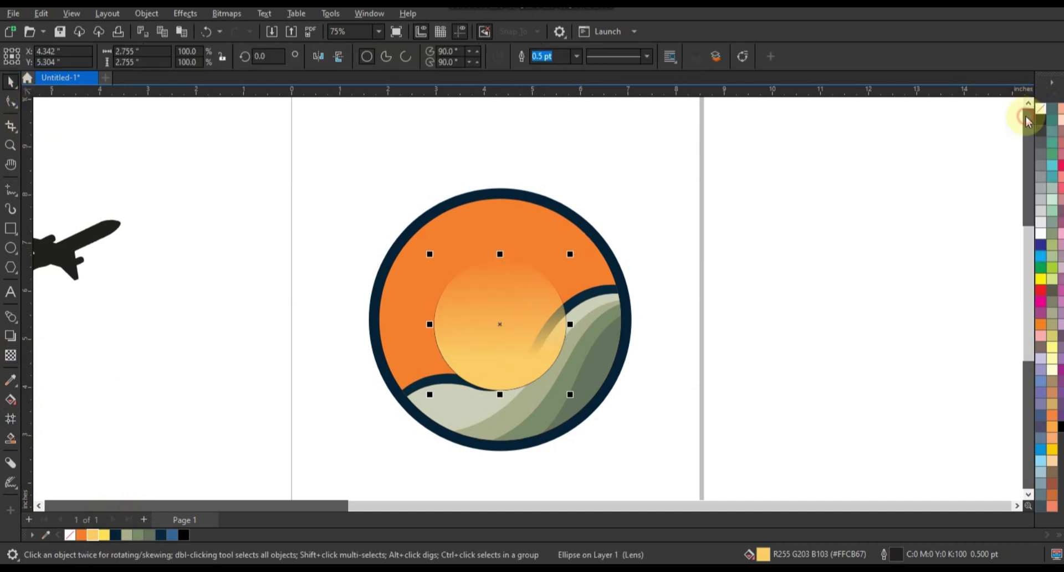
pyautogui.press('space')
pyautogui.click(561, 396)
pyautogui.click(789, 280)
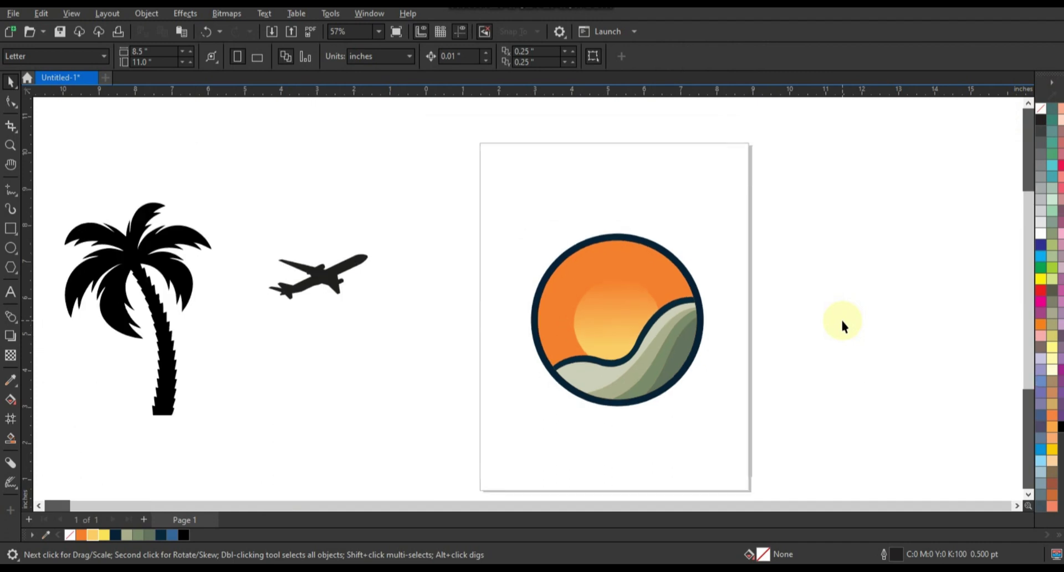
# Place the palm tree on the circle, shrink it to about a third, mirror it and fill it navy.
pyautogui.moveTo(178, 273); pyautogui.dragTo(623, 239)
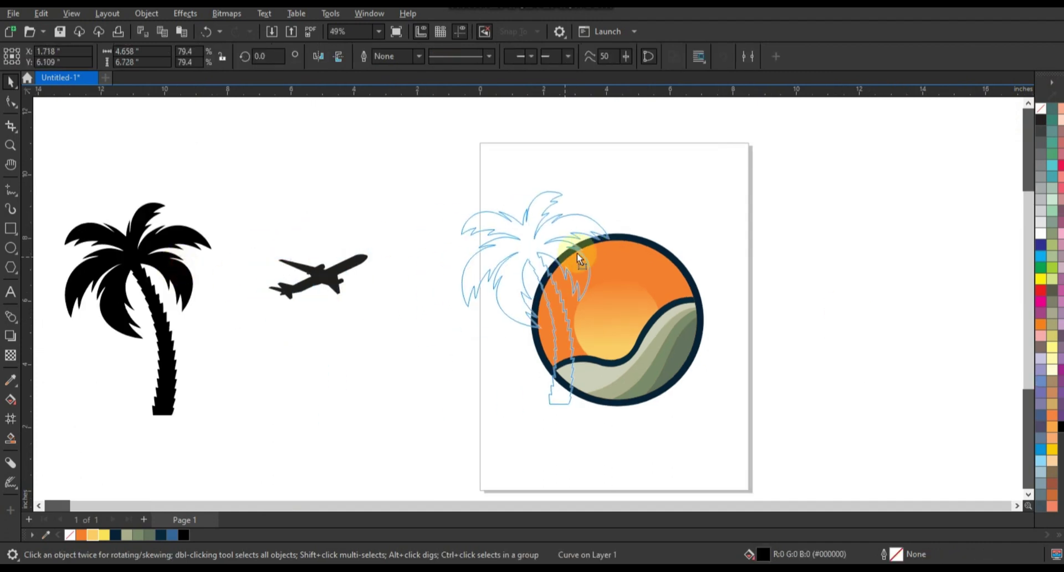
pyautogui.moveTo(662, 170)
pyautogui.mouseDown()
pyautogui.moveTo(567, 306)
pyautogui.moveTo(573, 298)
pyautogui.mouseUp()
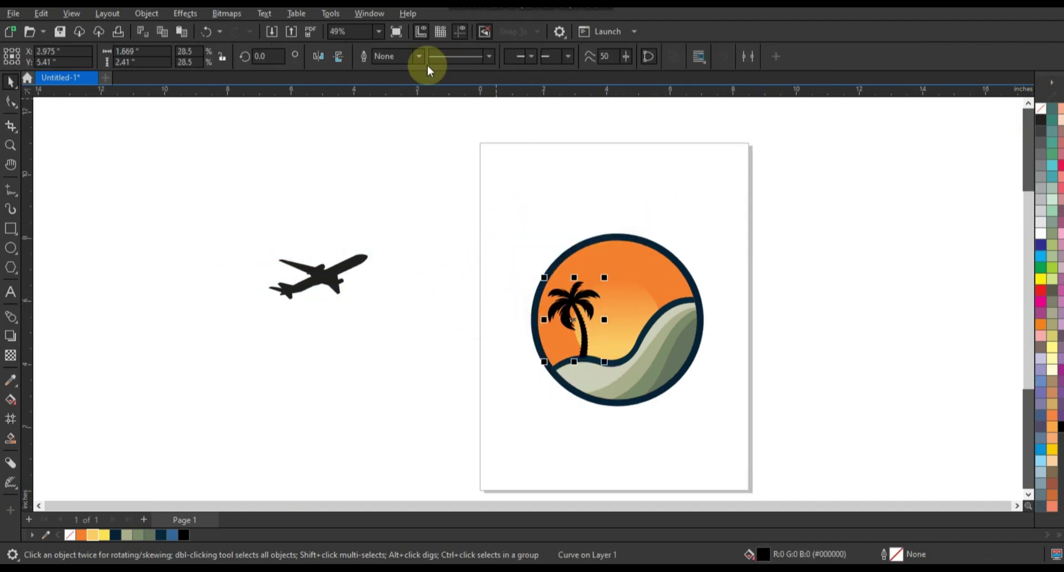
pyautogui.click(318, 56)
pyautogui.moveTo(450, 160); pyautogui.dragTo(775, 393)
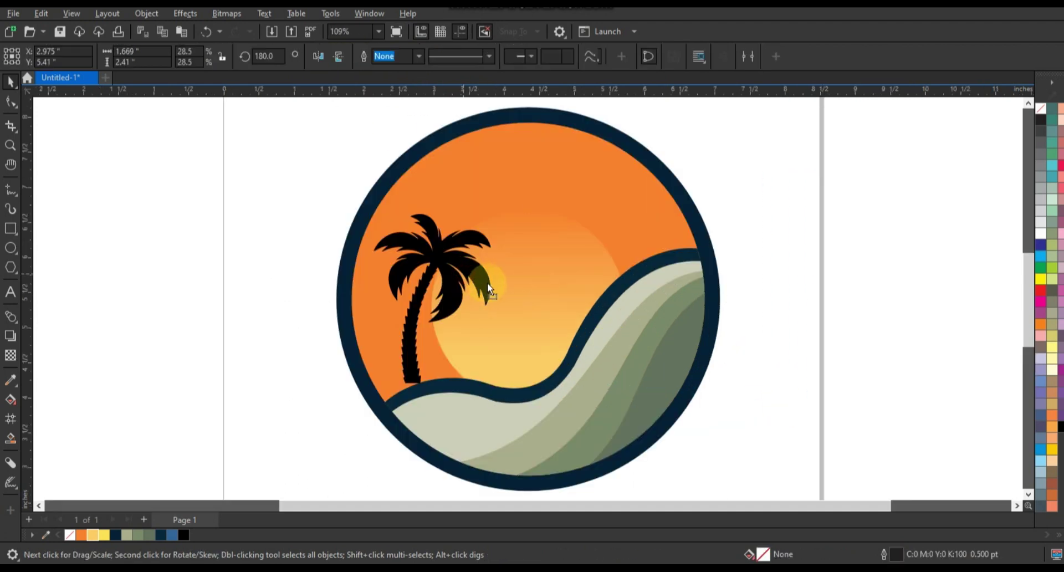
pyautogui.click(488, 283)
pyautogui.click(186, 534)
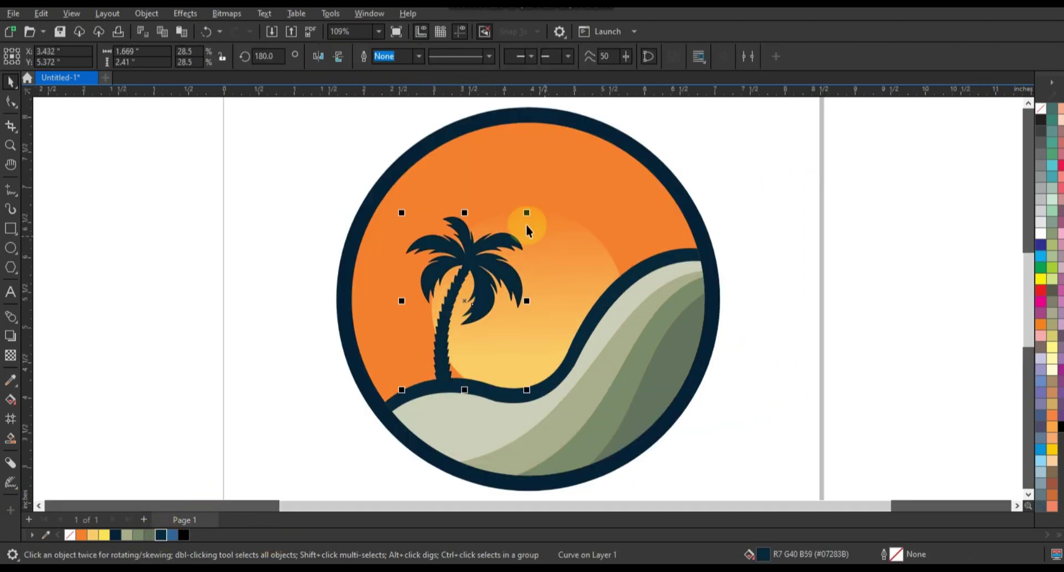
# Duplicate the palm, mirror the copy and enlarge it to rise above the ring.
pyautogui.hotkey('ctrl', 'd')
pyautogui.click(318, 56)
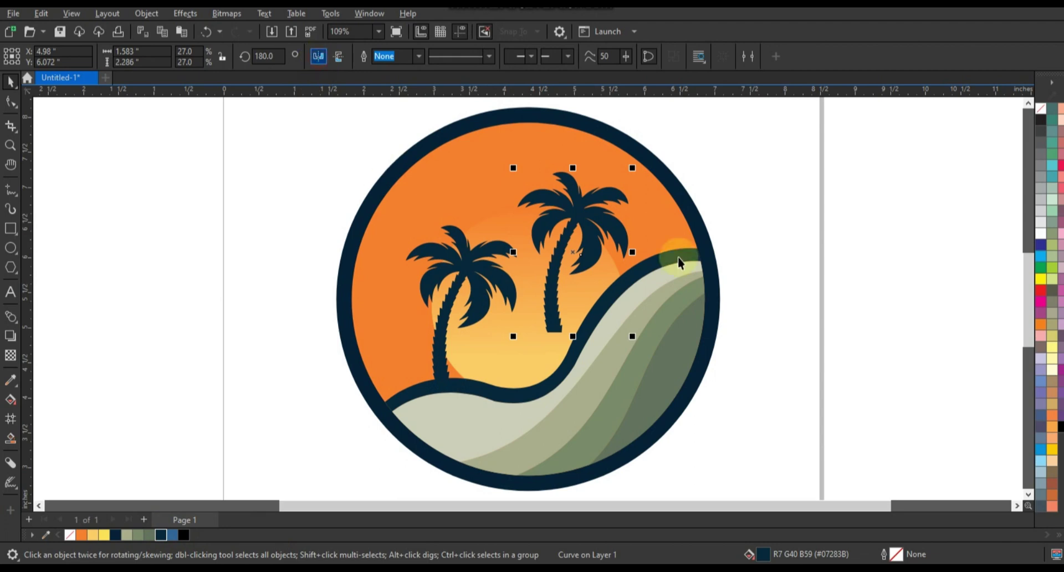
pyautogui.scroll(-2, 672, 388)
pyautogui.moveTo(654, 276)
pyautogui.mouseDown()
pyautogui.moveTo(670, 252)
pyautogui.moveTo(572, 209)
pyautogui.mouseUp()
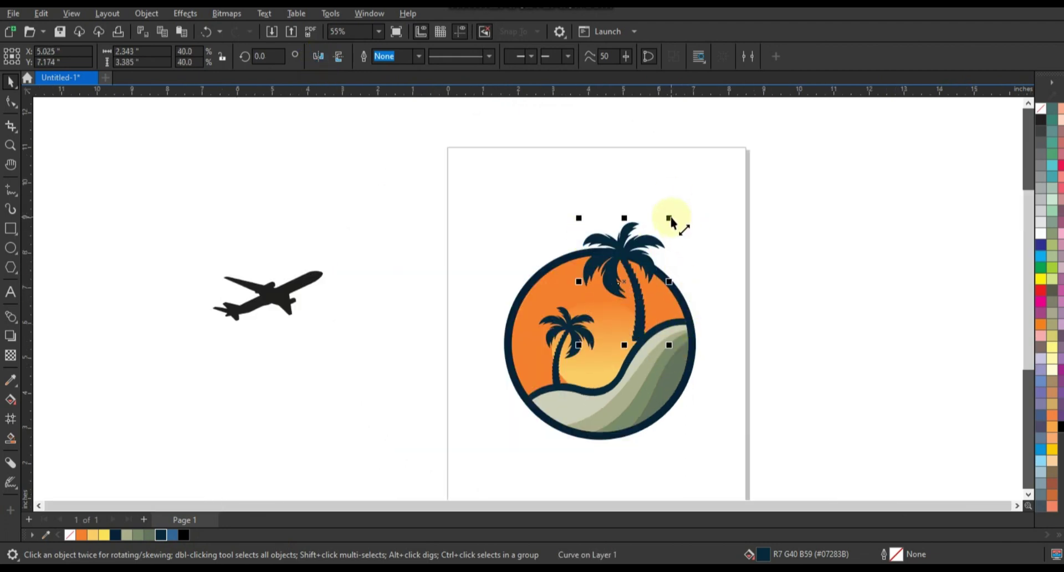
pyautogui.press('Right')
pyautogui.press('Right')
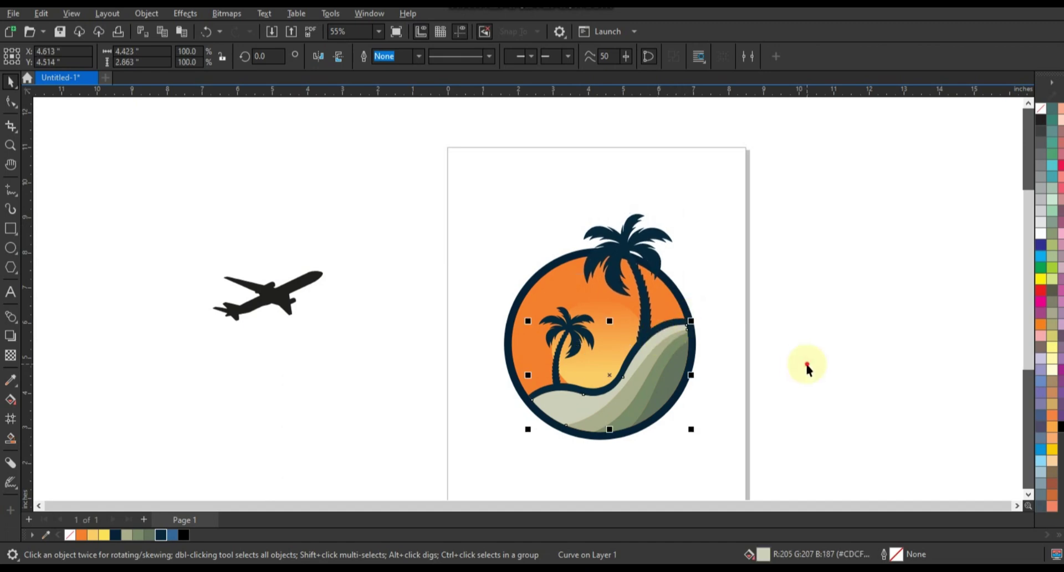
pyautogui.click(790, 382)
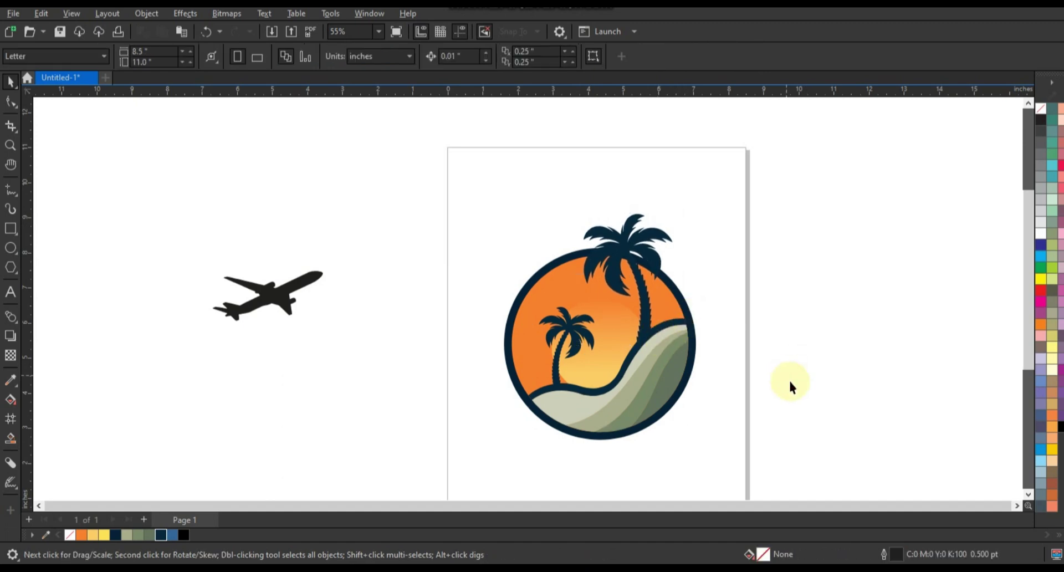
pyautogui.click(572, 327)
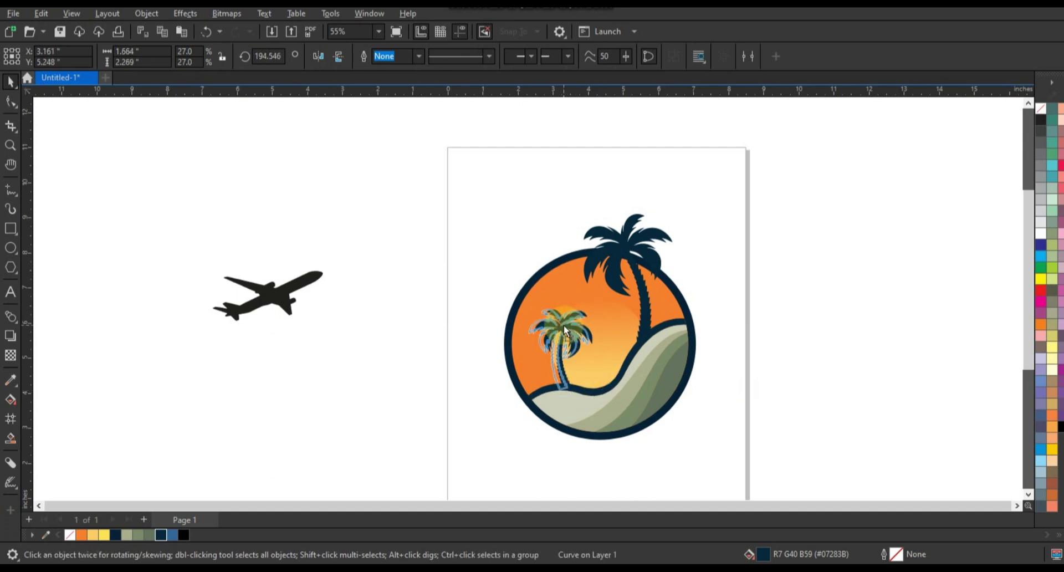
pyautogui.click(813, 384)
# Place the airplane above the ring, shrink it and tilt it about 6.22°.
pyautogui.moveTo(311, 302); pyautogui.dragTo(588, 233)
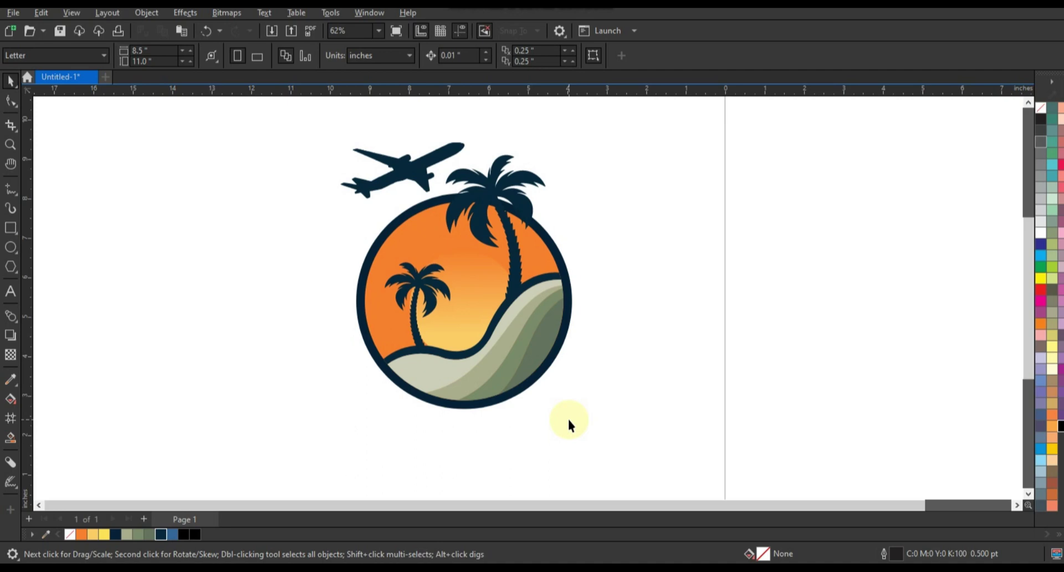
pyautogui.click(431, 188)
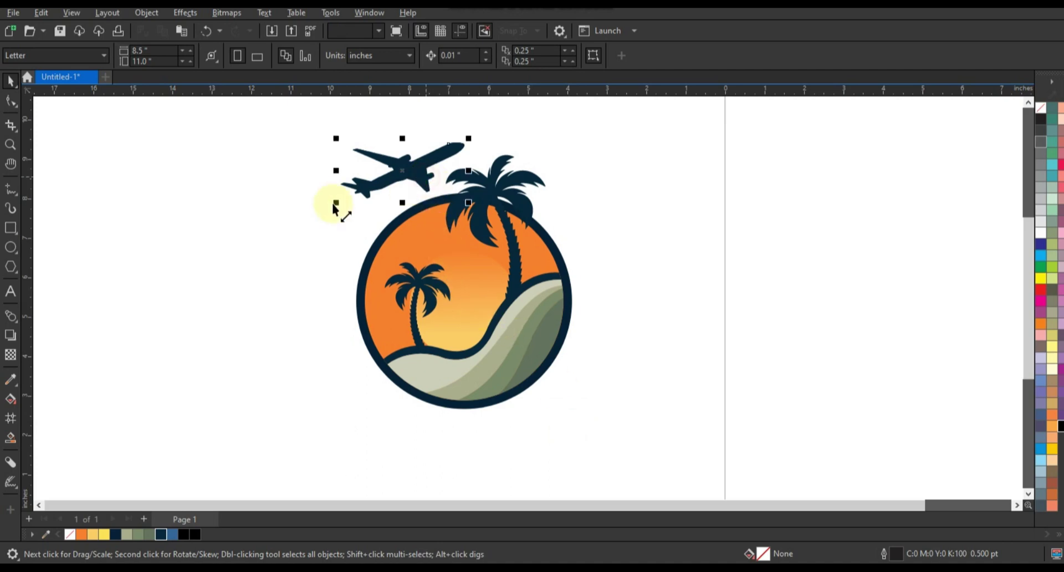
pyautogui.moveTo(333, 205); pyautogui.dragTo(363, 205)
pyautogui.click(423, 177)
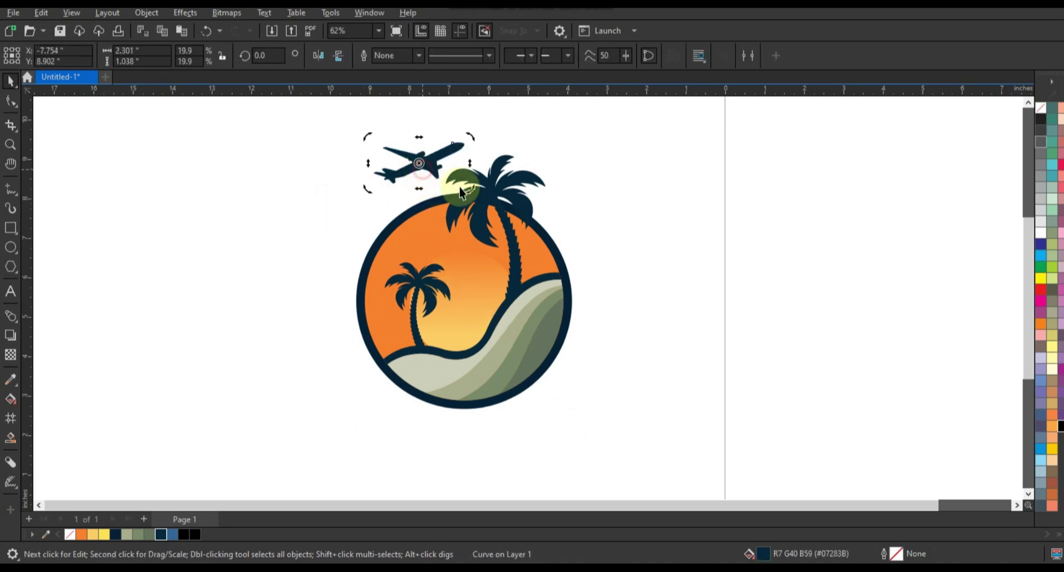
pyautogui.moveTo(475, 189); pyautogui.dragTo(478, 192)
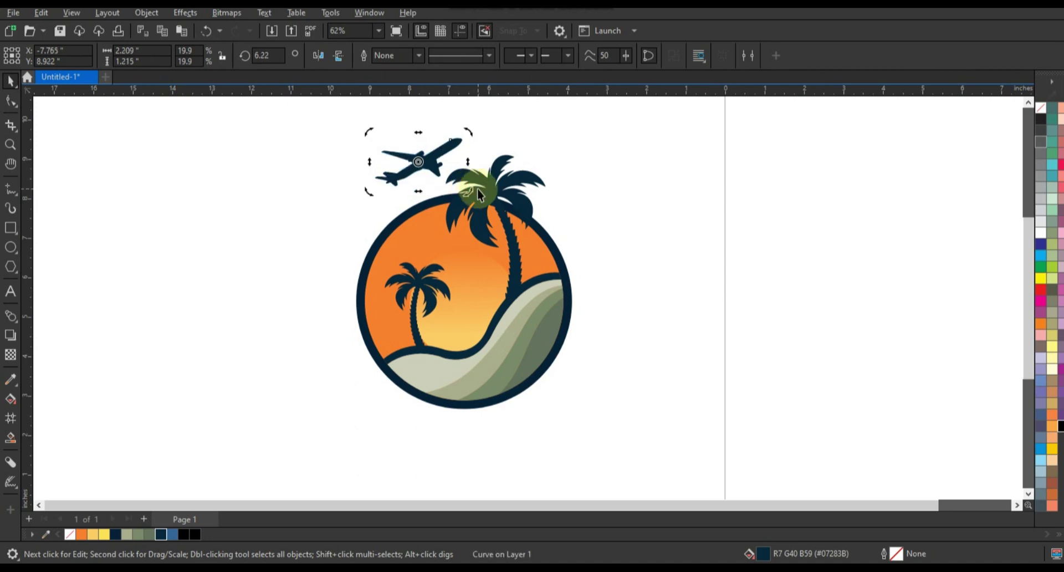
pyautogui.moveTo(439, 176); pyautogui.dragTo(443, 176)
pyautogui.click(680, 273)
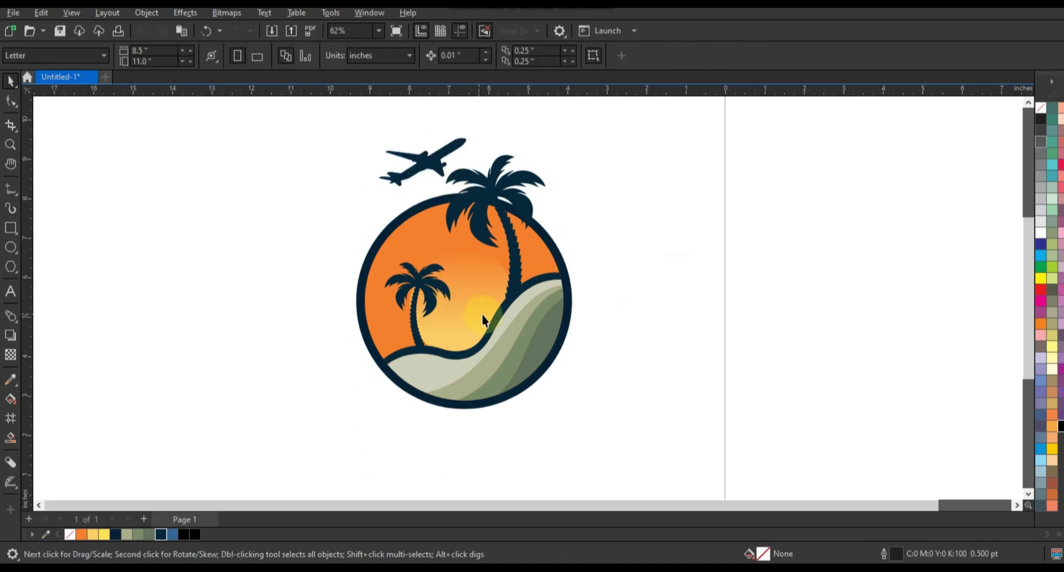
# Move the sun's transparency fade handles higher up.
pyautogui.click(482, 320)
pyautogui.click(11, 355)
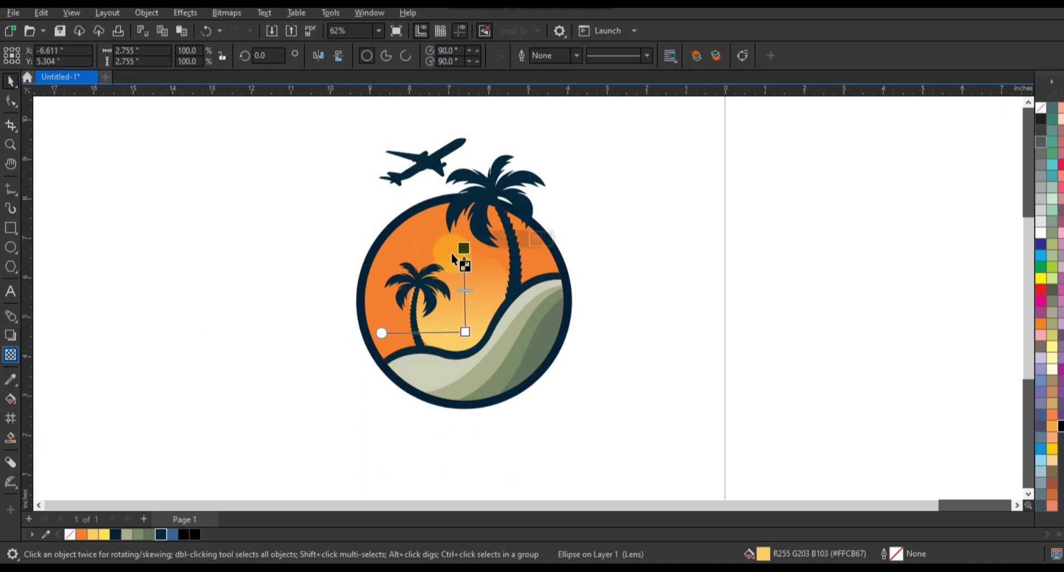
pyautogui.moveTo(463, 248); pyautogui.dragTo(464, 225)
pyautogui.moveTo(466, 331); pyautogui.dragTo(466, 314)
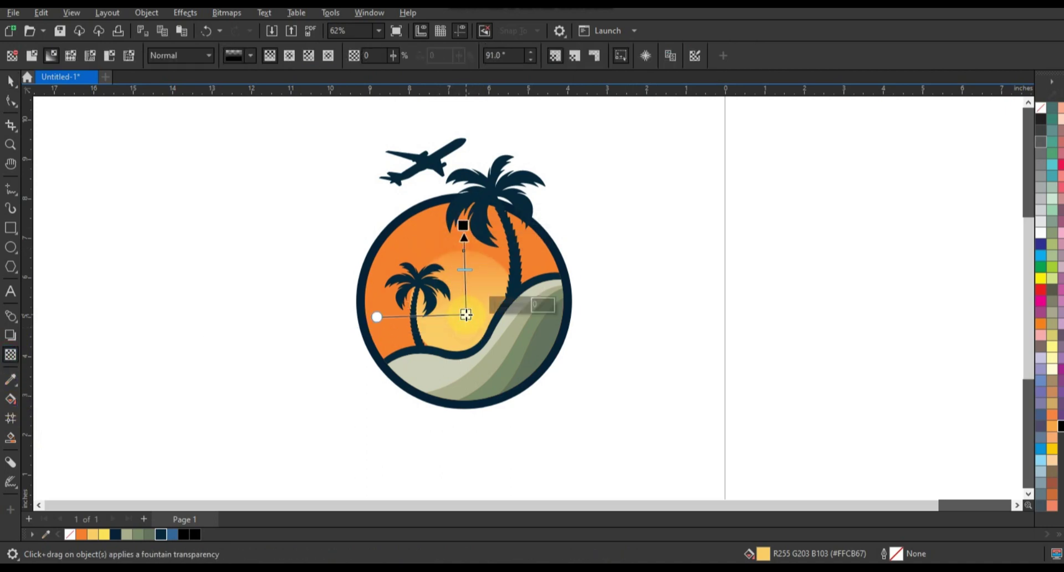